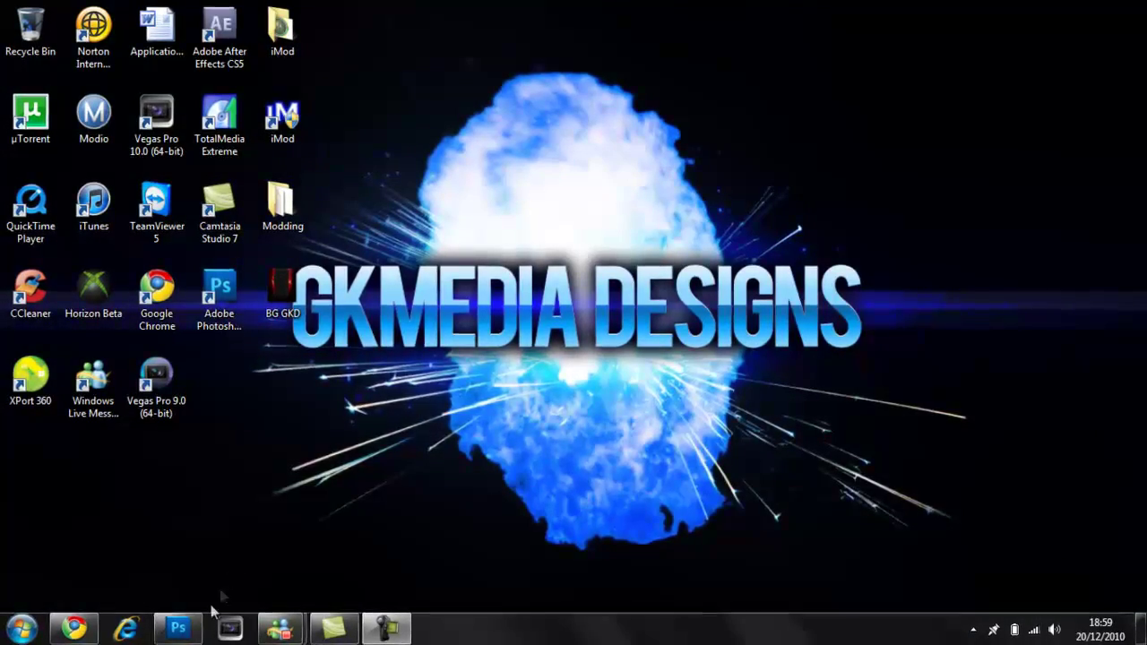
Restore the Photoshop window showing the finished glossy TUTORIAL example.
left_click(184, 630)
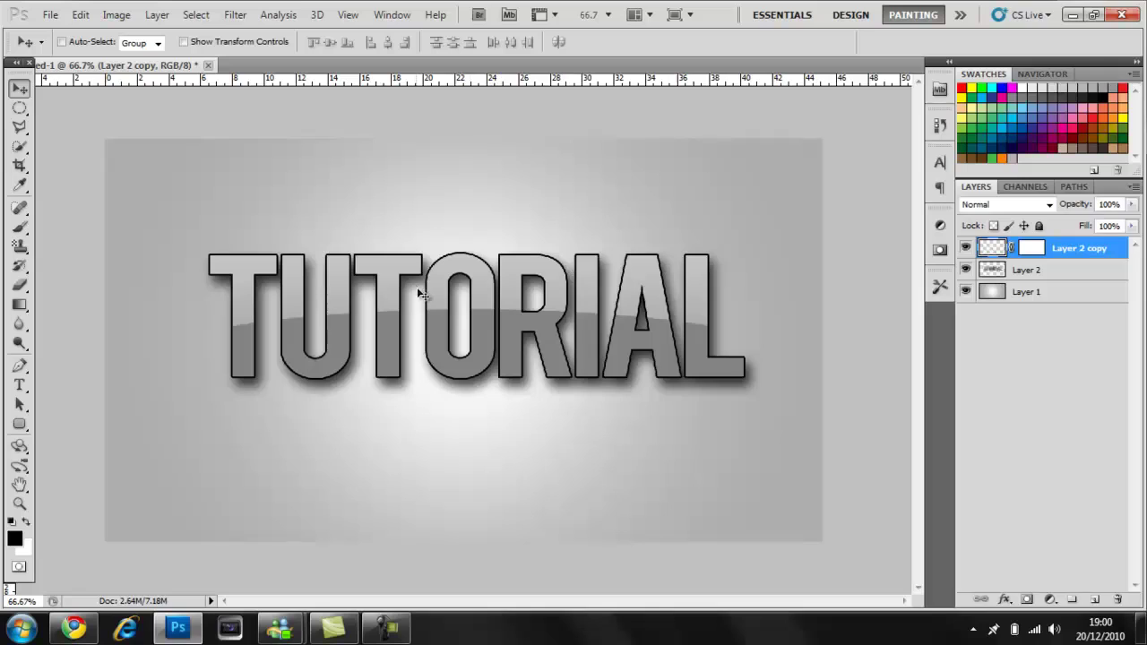
left_click(50, 16)
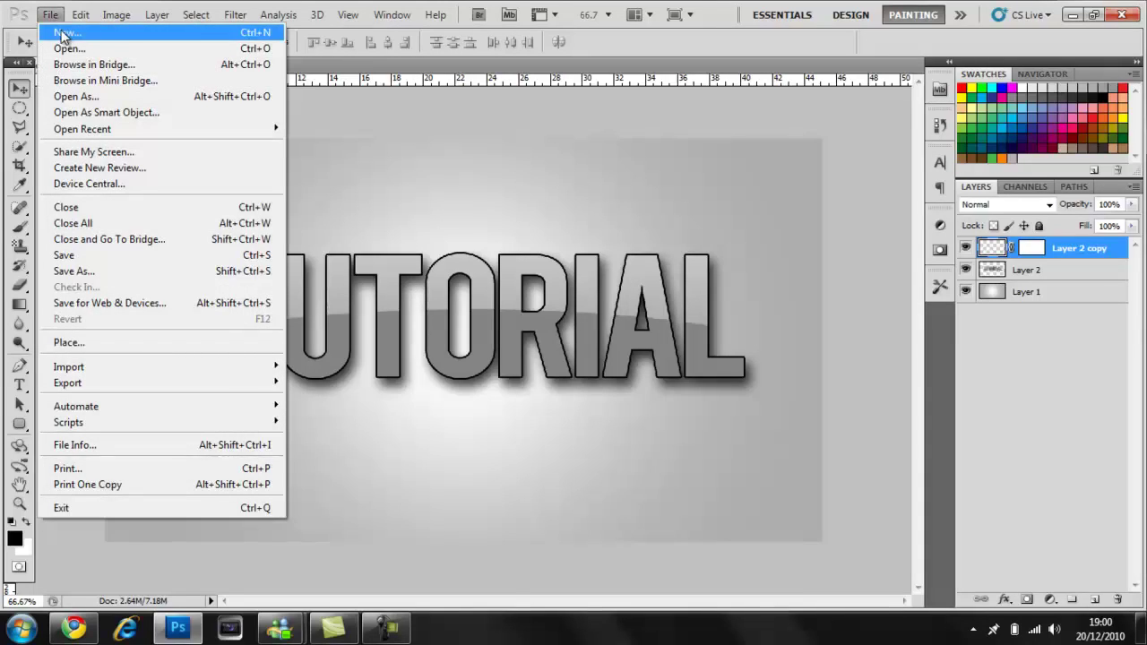
Create a new white-background document, 1280 × 720 pixels at 72 resolution.
left_click(63, 34)
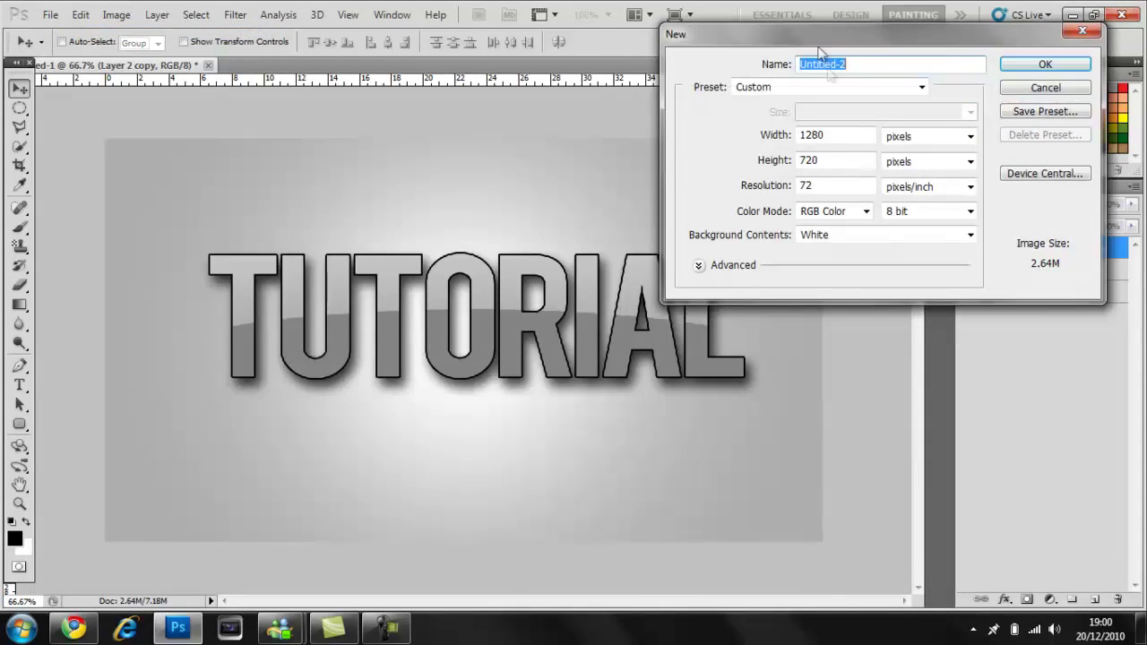
left_click_drag(807, 38, 423, 165)
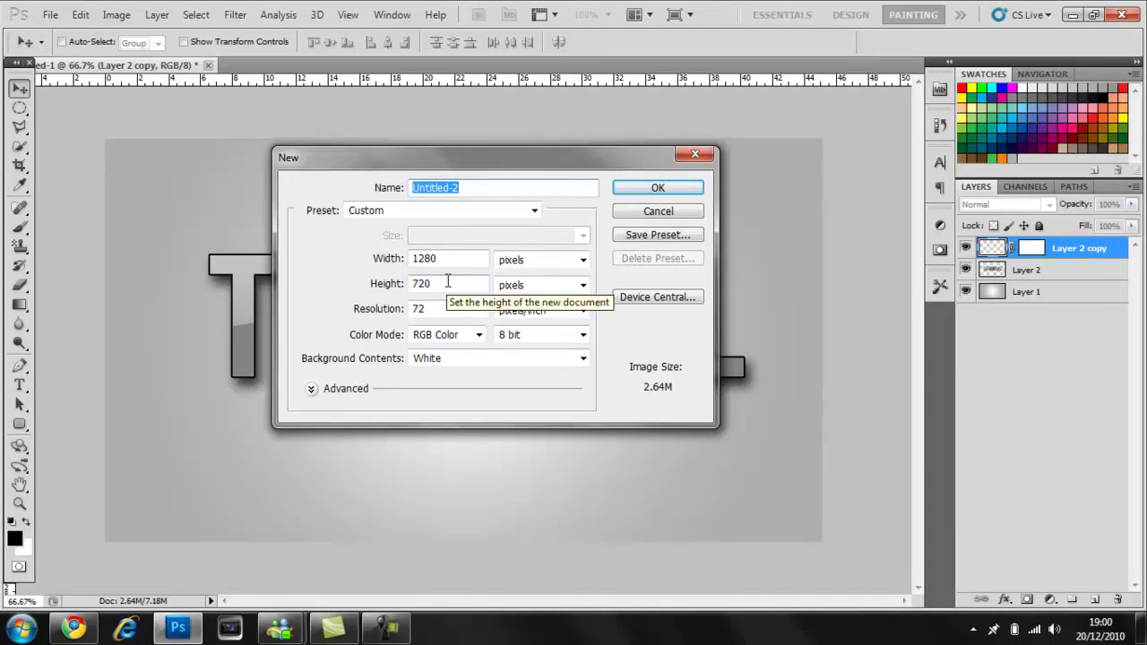
double_click(448, 258)
key("Tab")
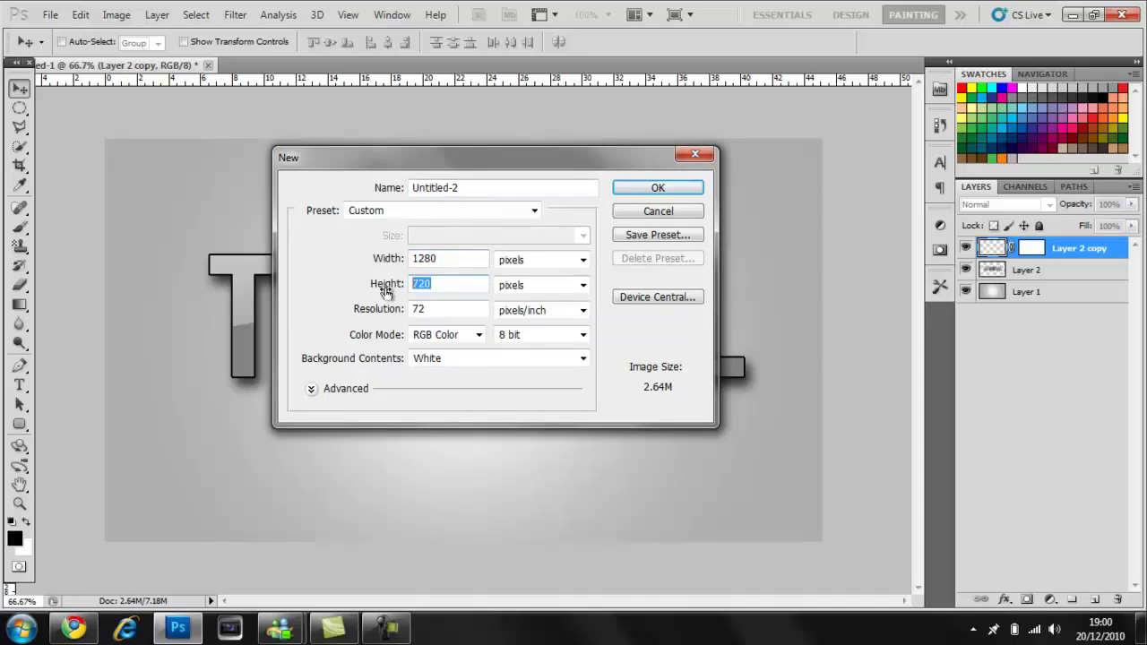
left_click(435, 309)
left_click_drag(433, 309, 403, 309)
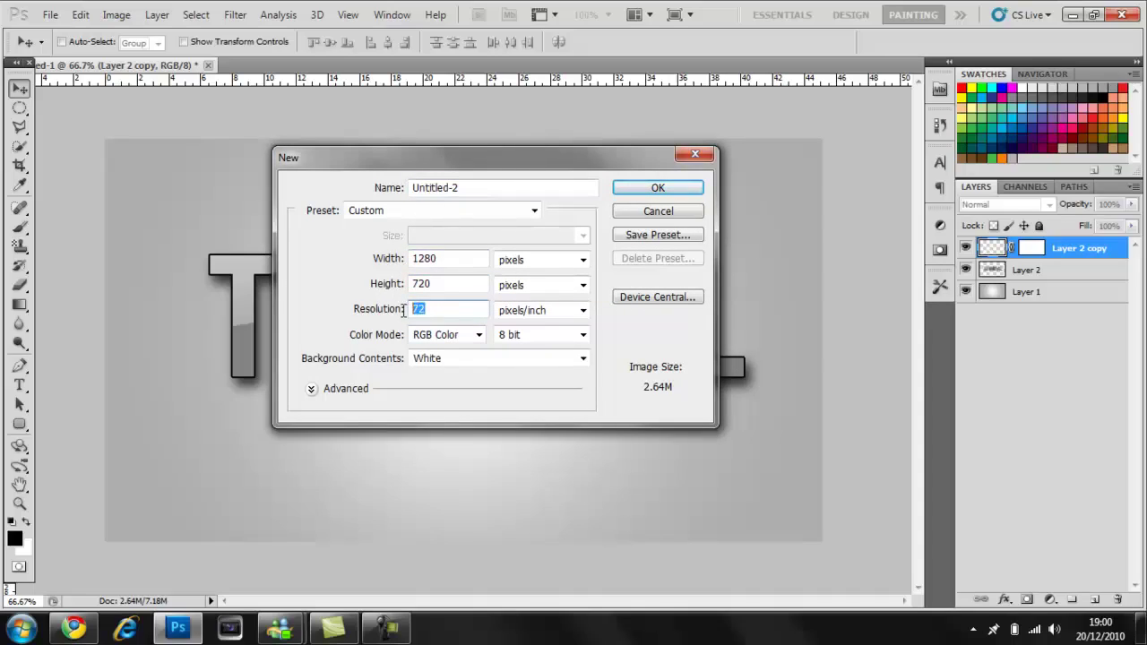
left_click(452, 360)
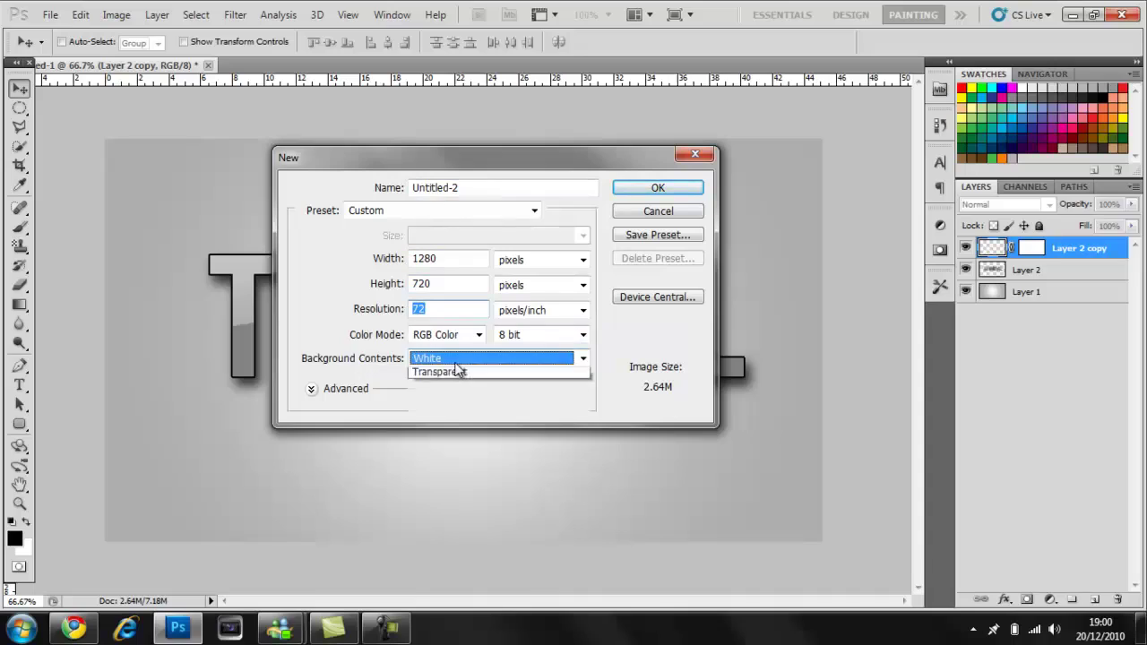
left_click(456, 373)
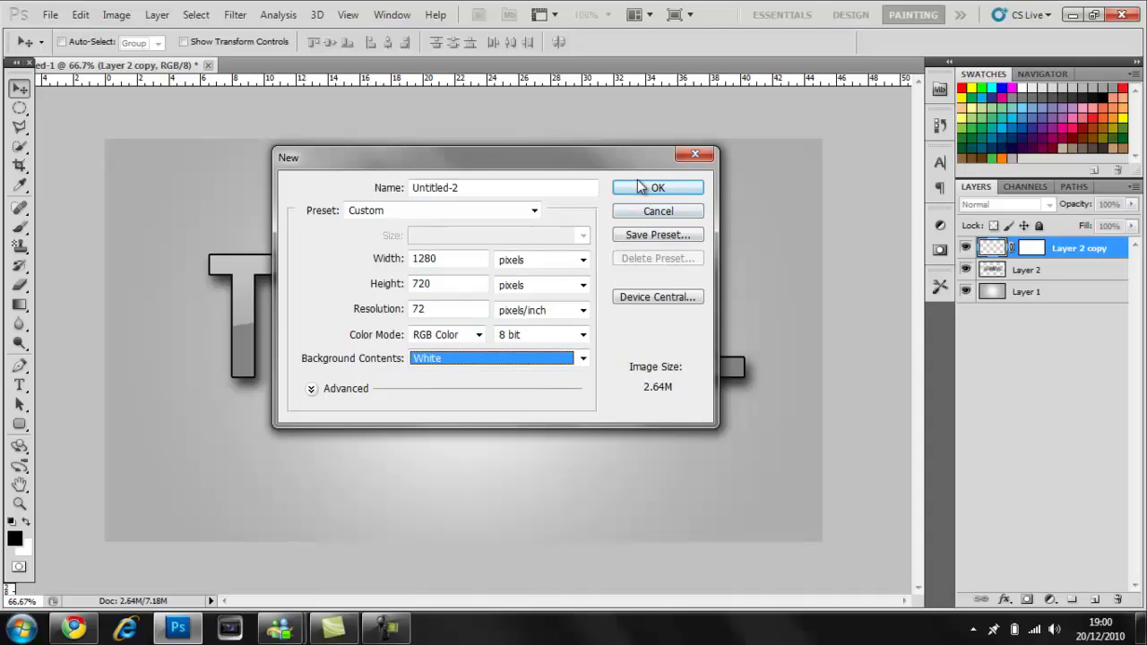
left_click(639, 187)
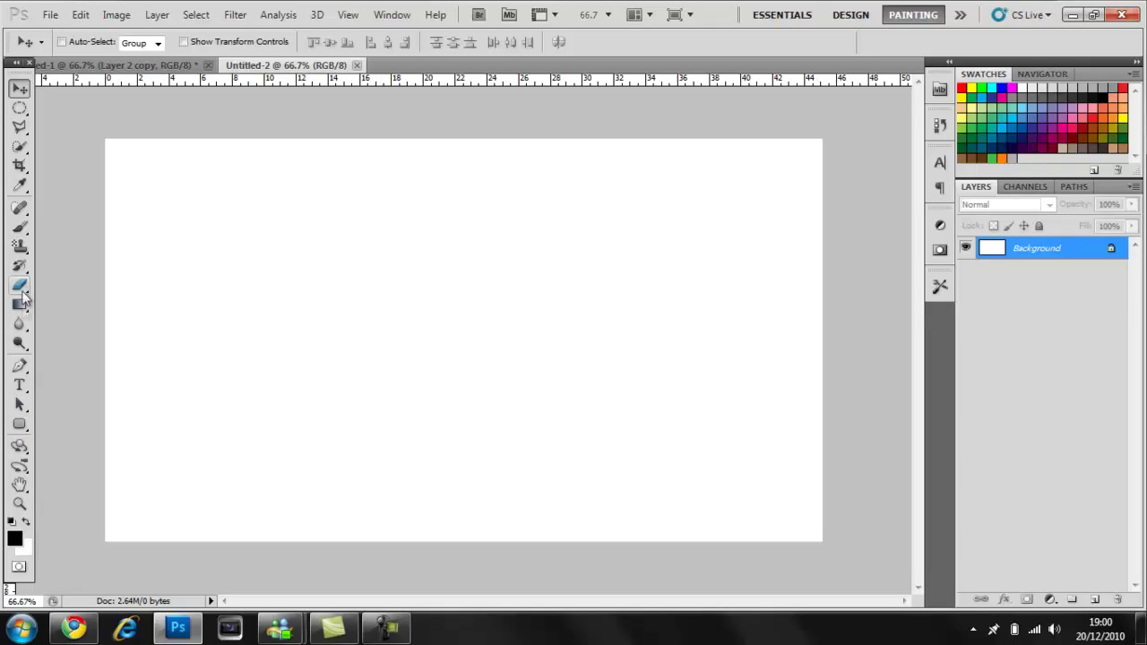
Fill the blank canvas with light grey (RGB 190) using the Paint Bucket.
left_click_drag(19, 304, 52, 311)
left_click(53, 318)
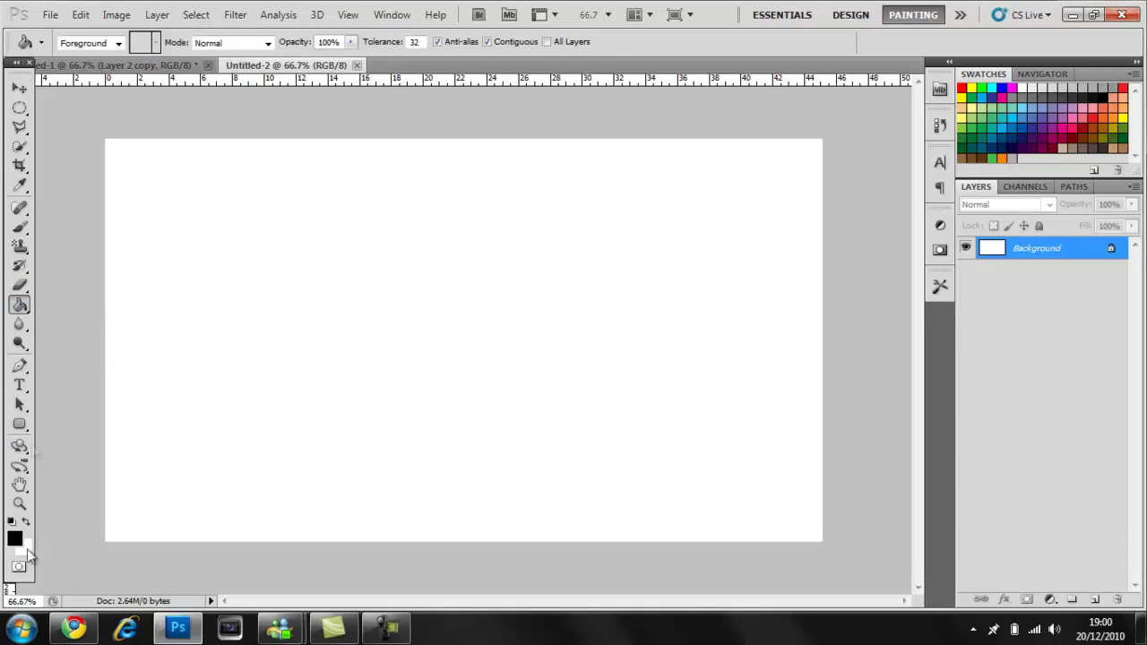
left_click(15, 538)
left_click_drag(527, 518, 496, 477)
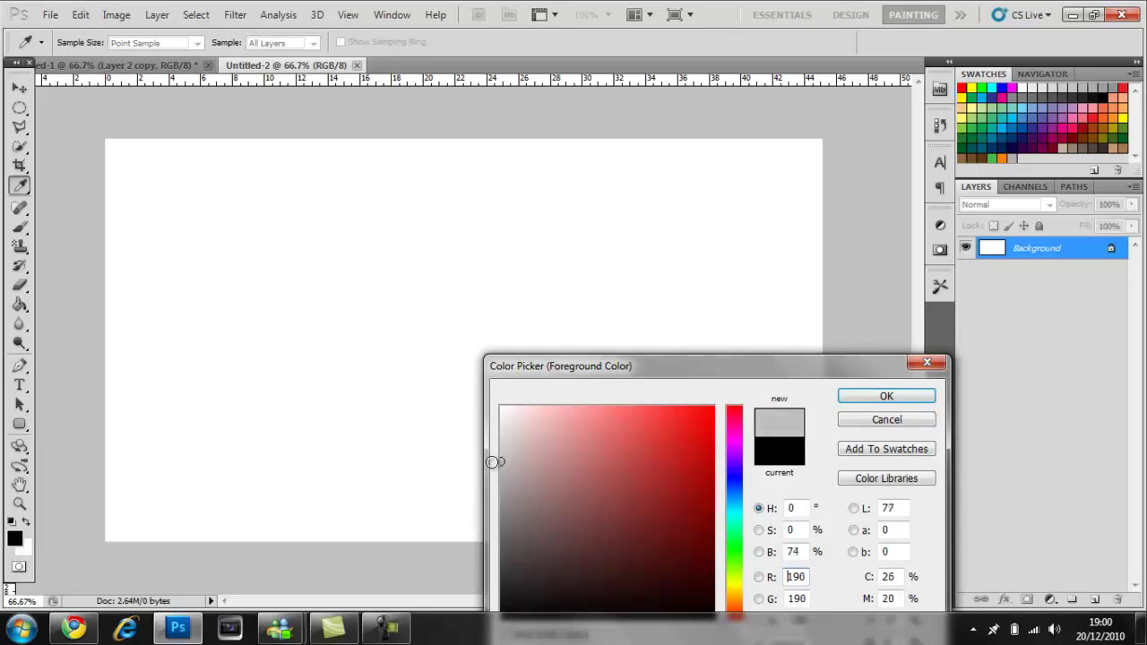
left_click(883, 400)
left_click(392, 300)
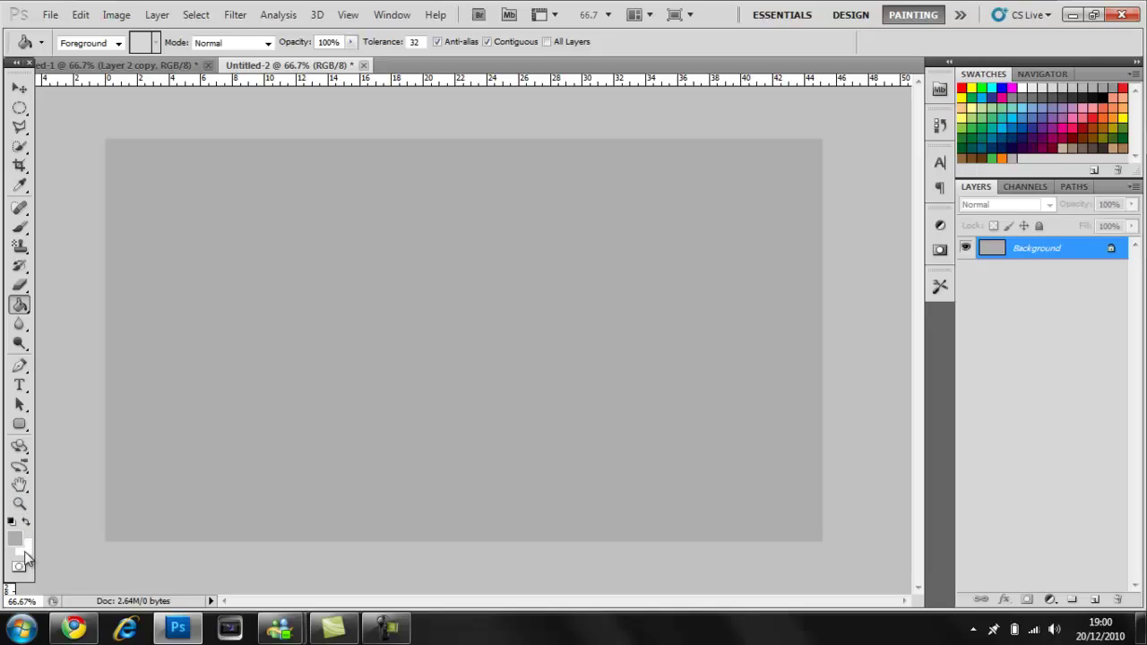
left_click(20, 385)
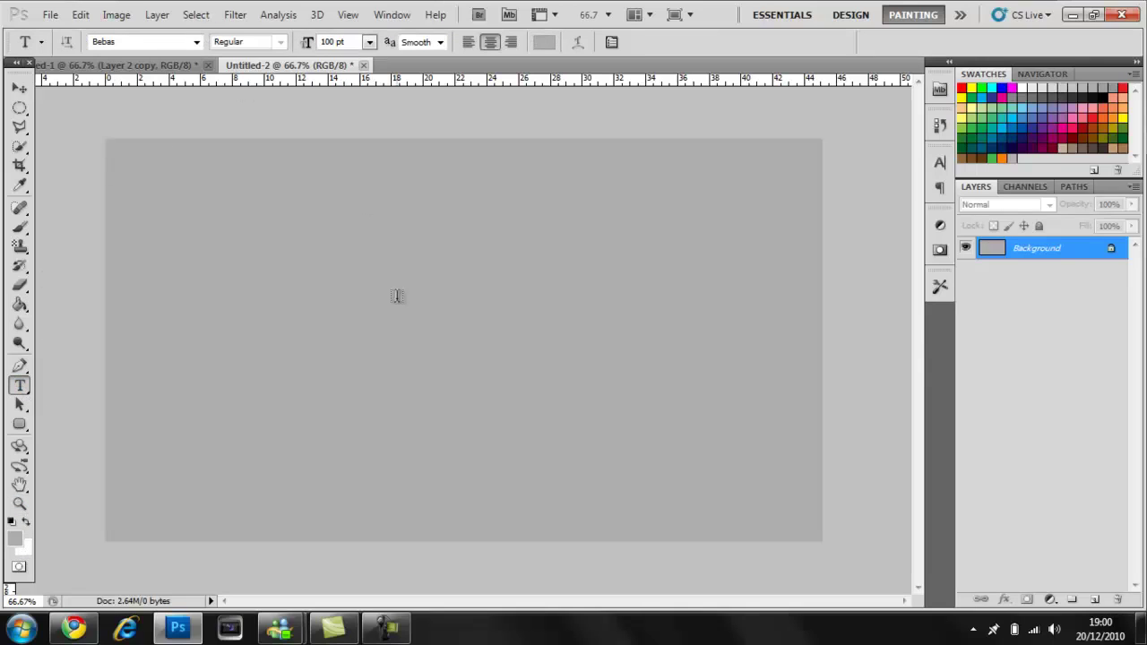
Type the word TUTORIAL in white Bebas 100 pt on the canvas.
left_click(372, 298)
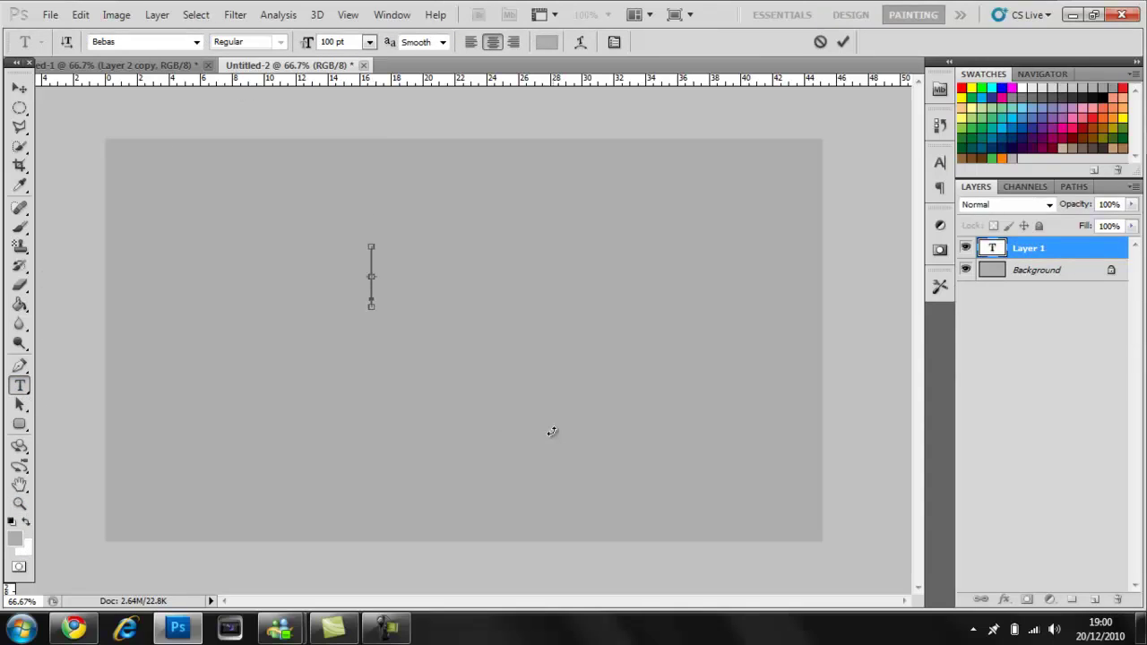
type("TUTORIAL")
left_click(20, 88)
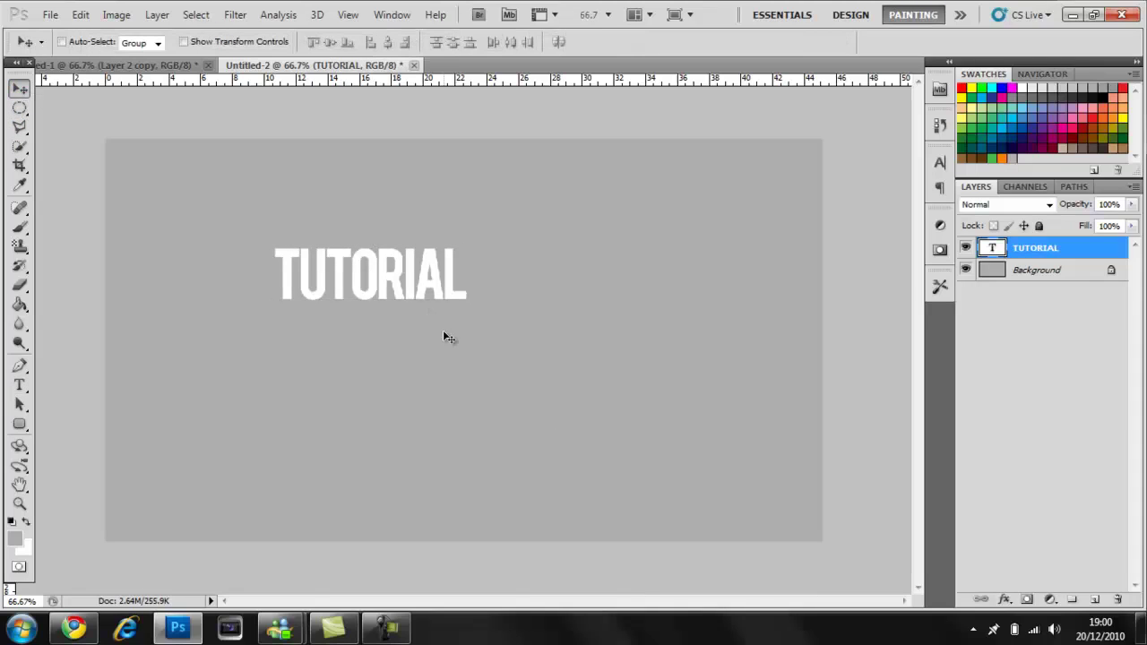
mouse_move(409, 276)
left_mouse_down()
mouse_move(436, 328)
mouse_move(686, 436)
mouse_move(824, 415)
mouse_move(784, 453)
mouse_move(803, 443)
left_mouse_up()
Enlarge the TUTORIAL text with Free Transform and centre it on the canvas.
key("ctrl+t")
mouse_move(716, 385)
left_mouse_down()
mouse_move(634, 378)
mouse_move(563, 324)
mouse_move(638, 337)
left_mouse_up()
left_click(20, 88)
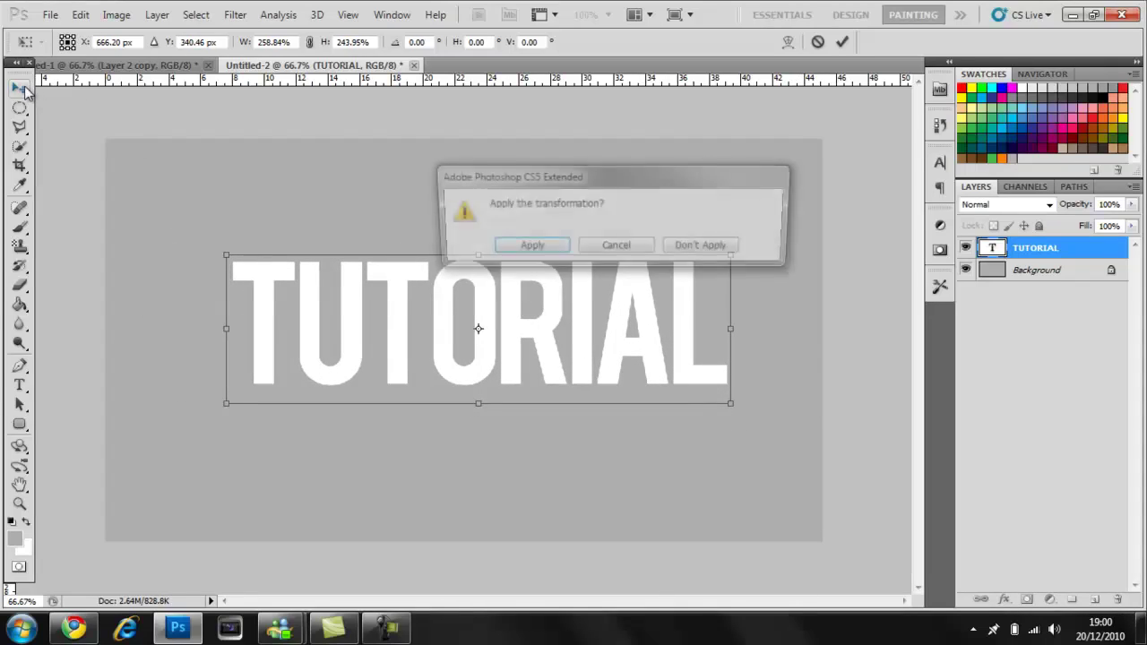
left_click(525, 245)
On the Background layer, choose a large soft brush with white foreground colour.
left_click(1040, 273)
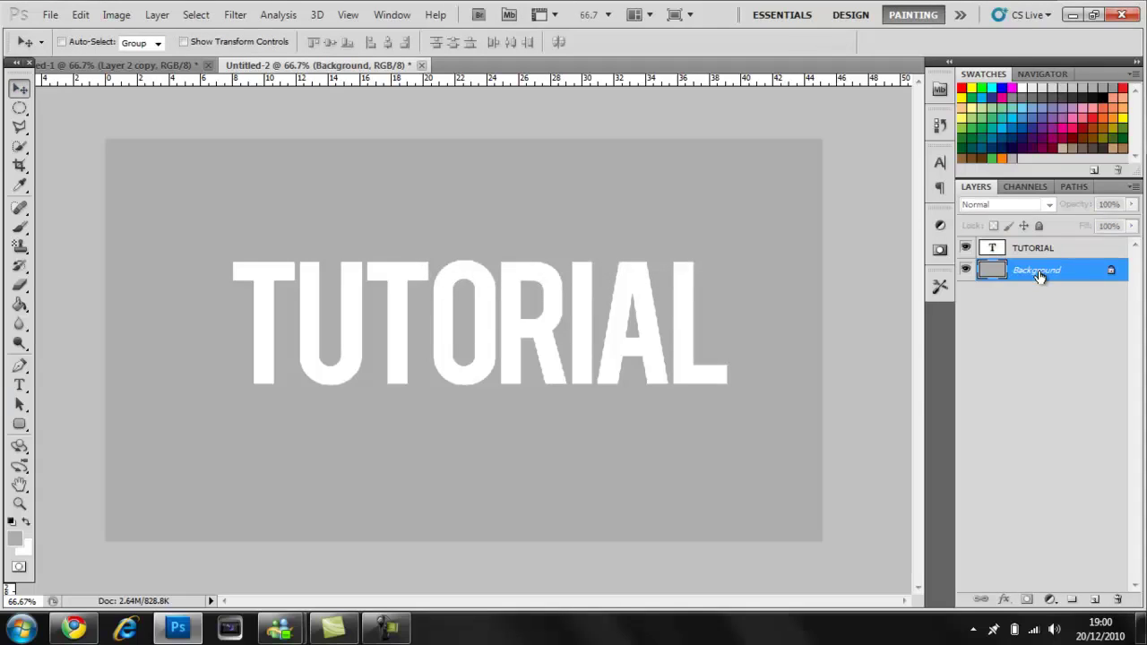
left_click(20, 226)
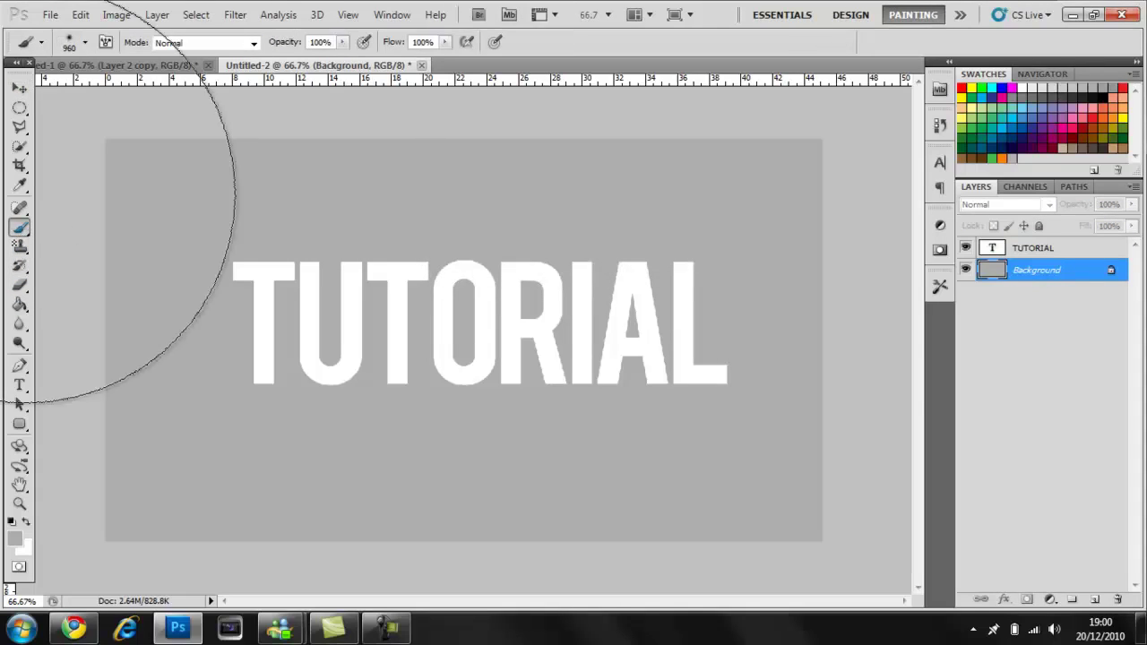
left_click(11, 522)
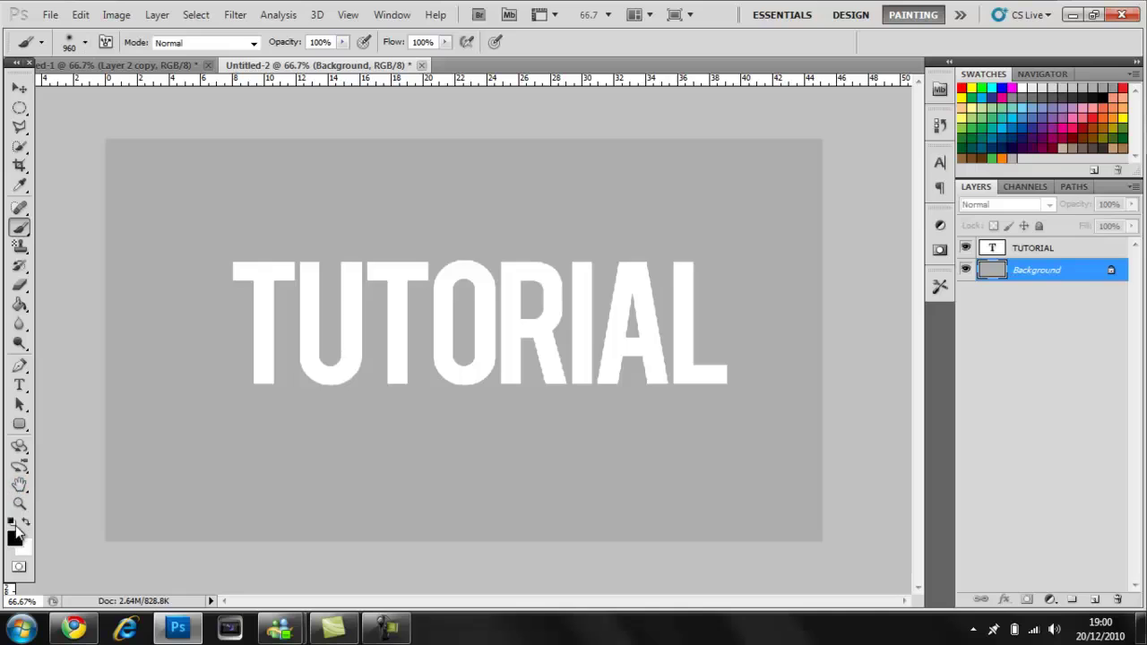
left_click_drag(548, 484, 500, 406)
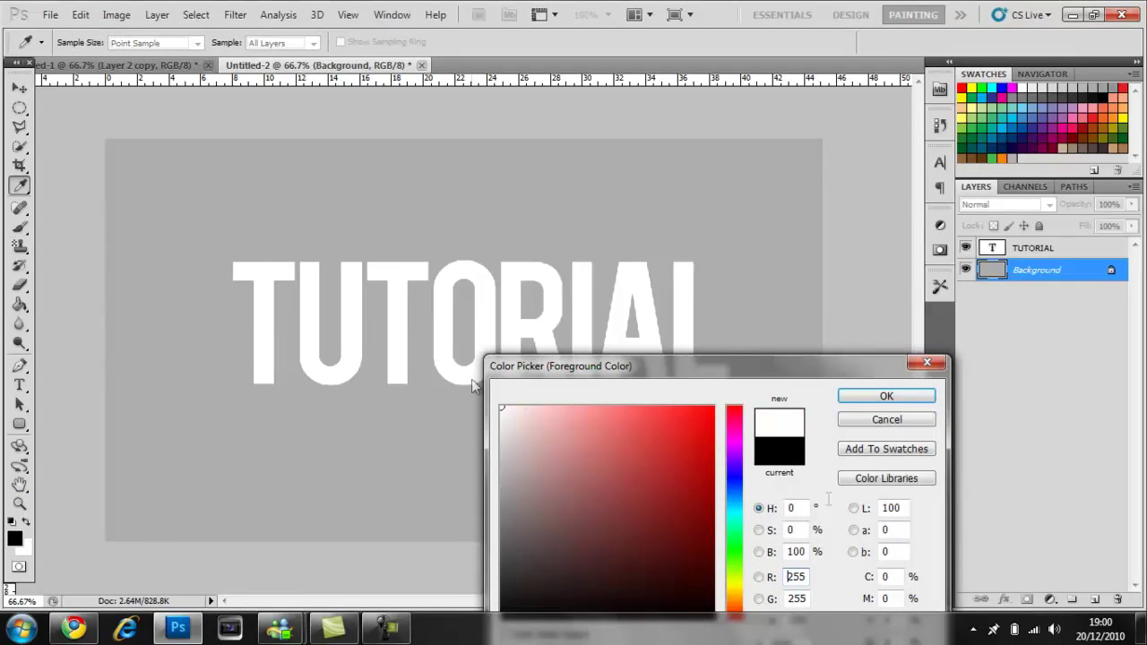
left_click(886, 395)
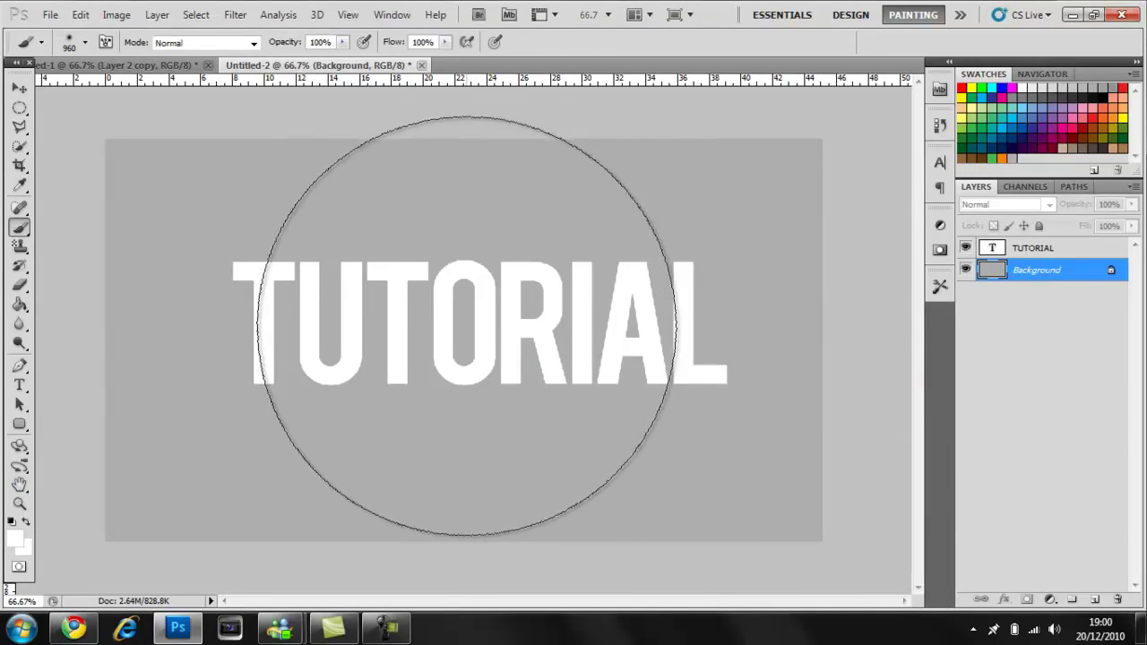
Paint a soft white glow at the canvas centre.
left_click(465, 333)
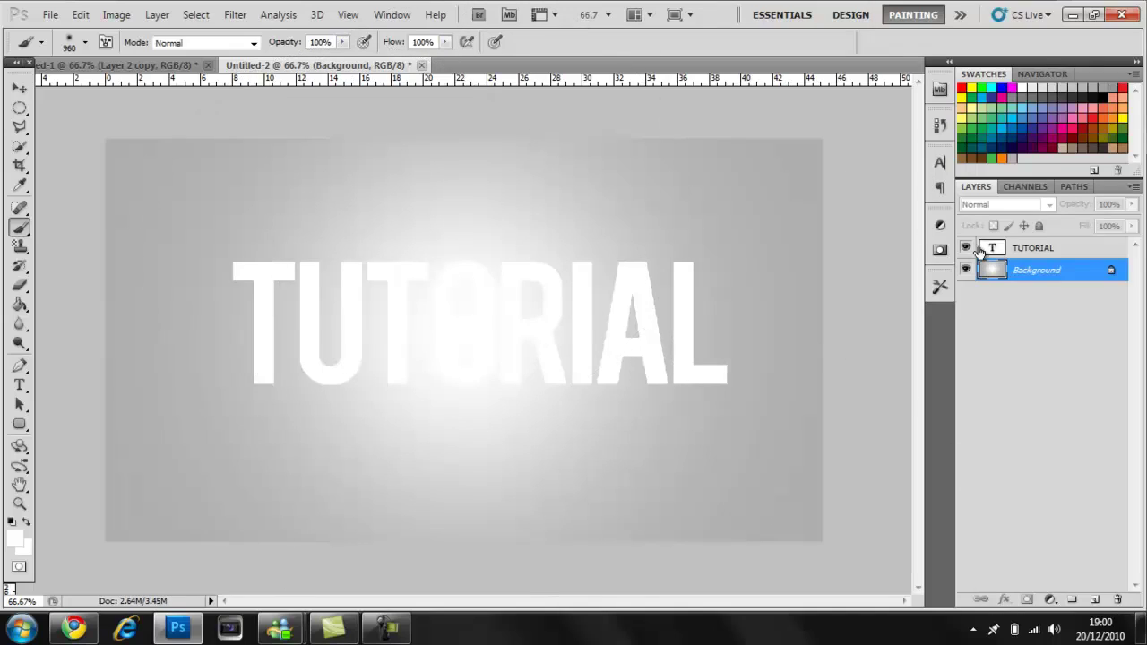
Add a black stroke and drop shadow (distance 14, spread 4, size 49) to TUTORIAL.
left_click(1069, 249)
double_click(1068, 248)
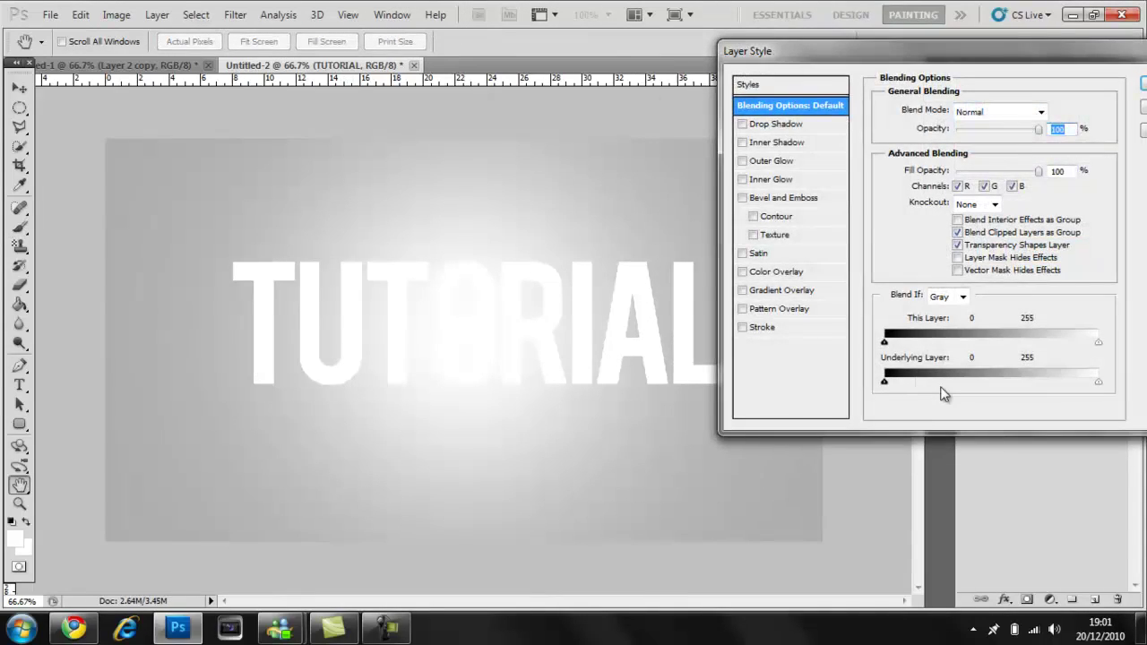
left_click(743, 328)
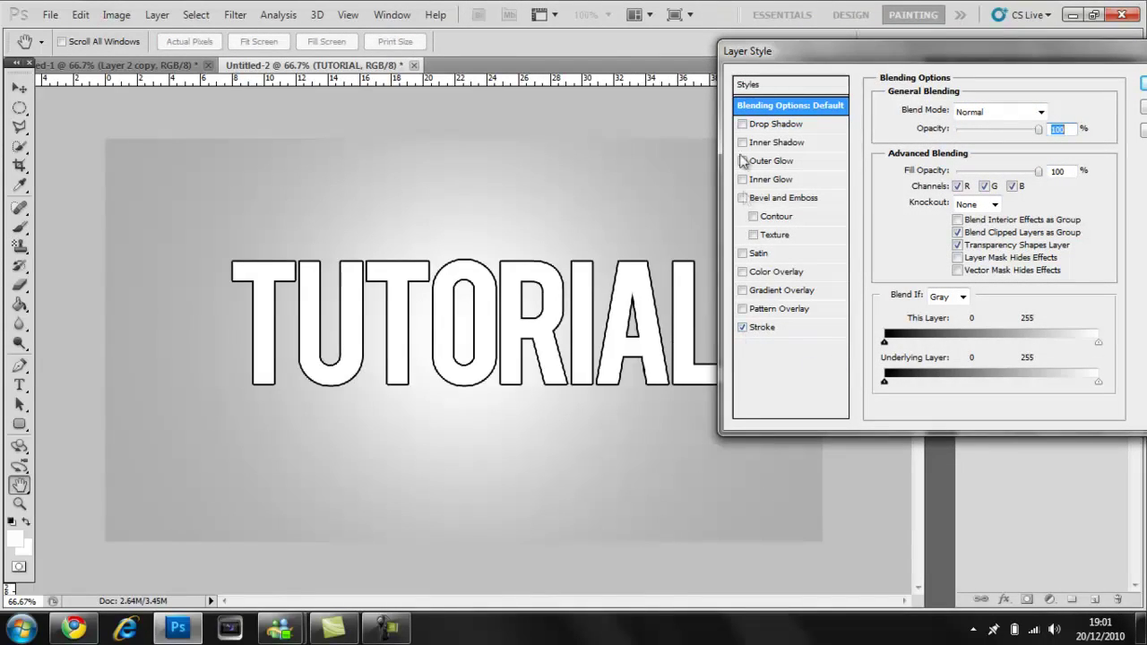
left_click(742, 124)
left_click(776, 123)
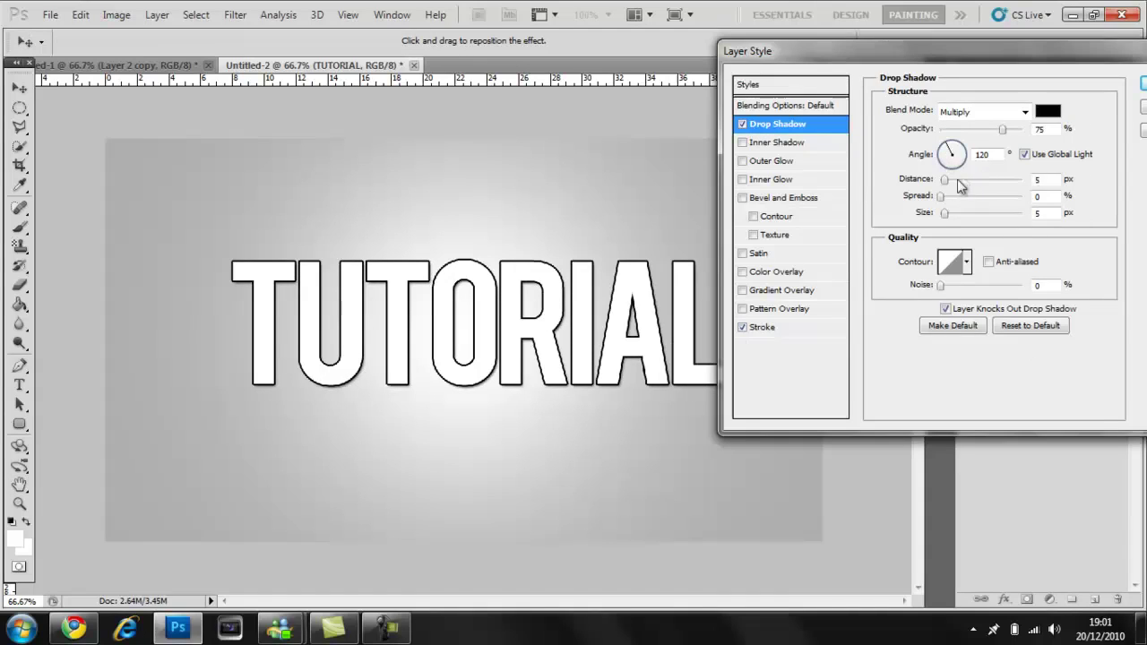
mouse_move(945, 181)
left_mouse_down()
mouse_move(956, 182)
mouse_move(942, 201)
mouse_move(964, 219)
left_mouse_up()
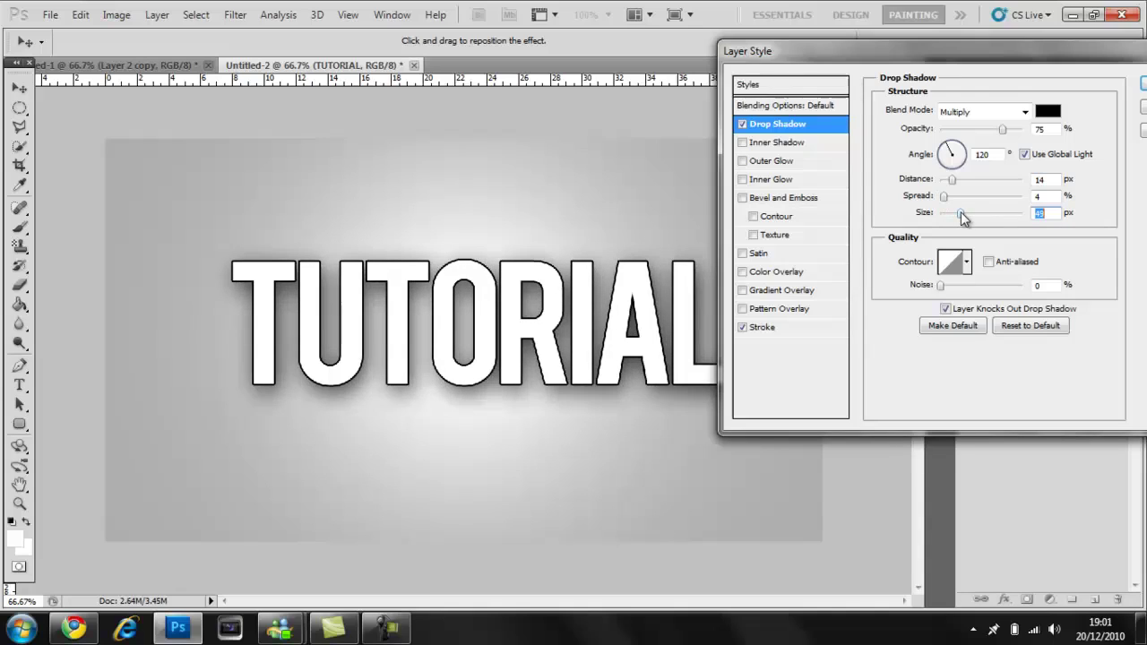
left_click(1144, 84)
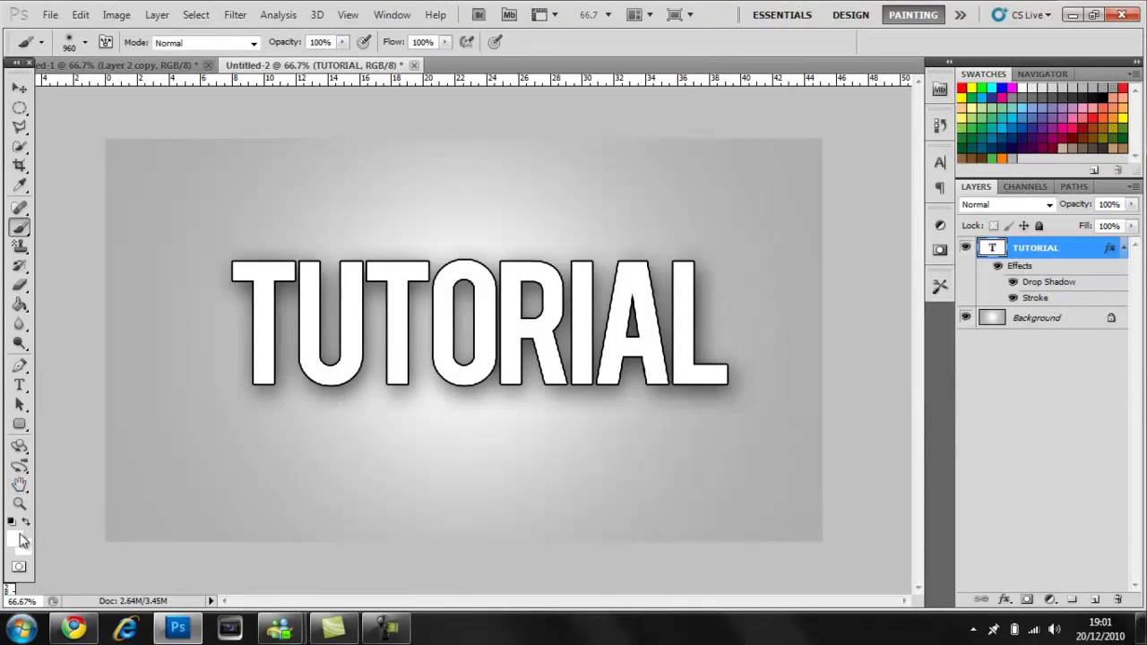
Fill the TUTORIAL letters with dark gray, dismissing the rasterize and painting warnings.
left_click(16, 539)
left_click_drag(466, 518, 461, 552)
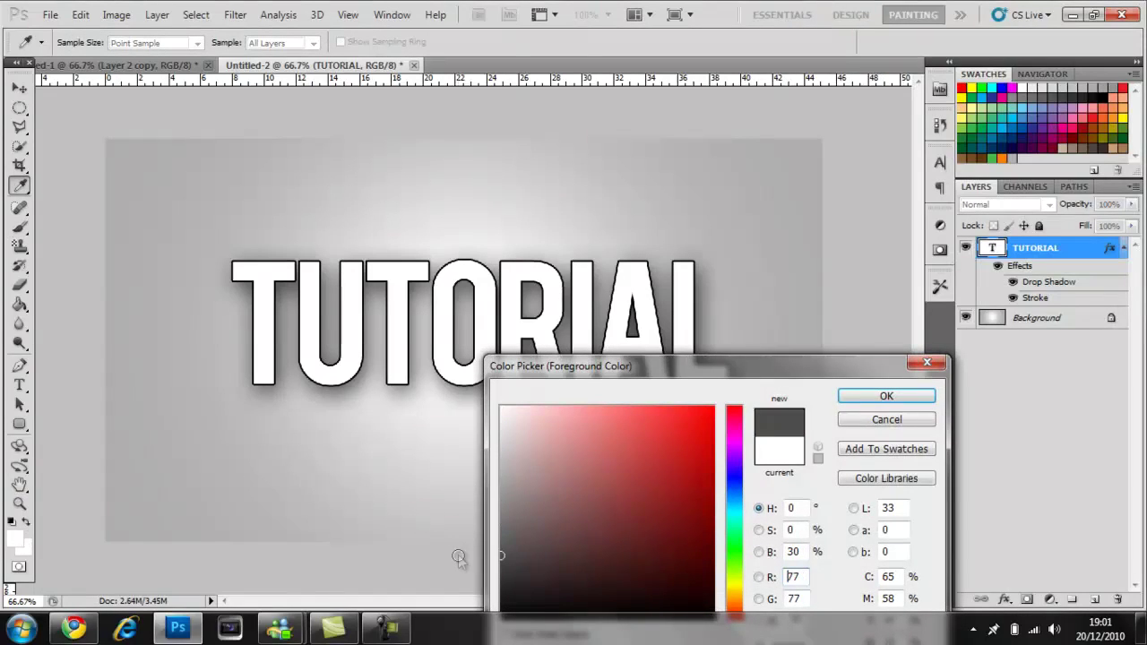
left_click(873, 396)
key("alt+BackSpace")
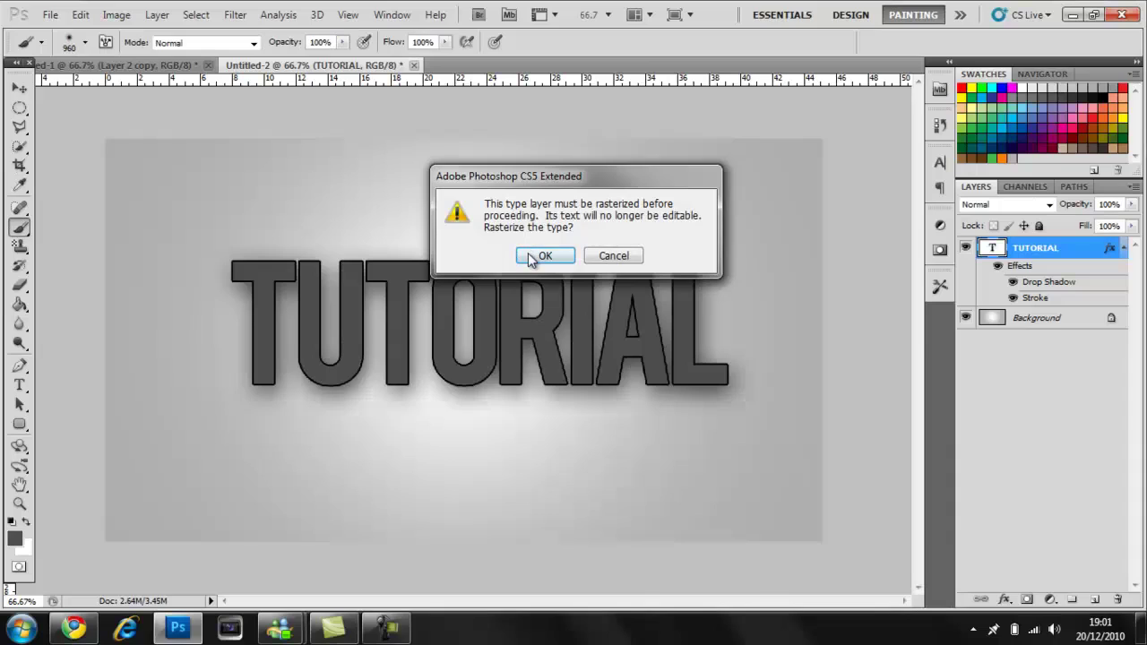
left_click(636, 259)
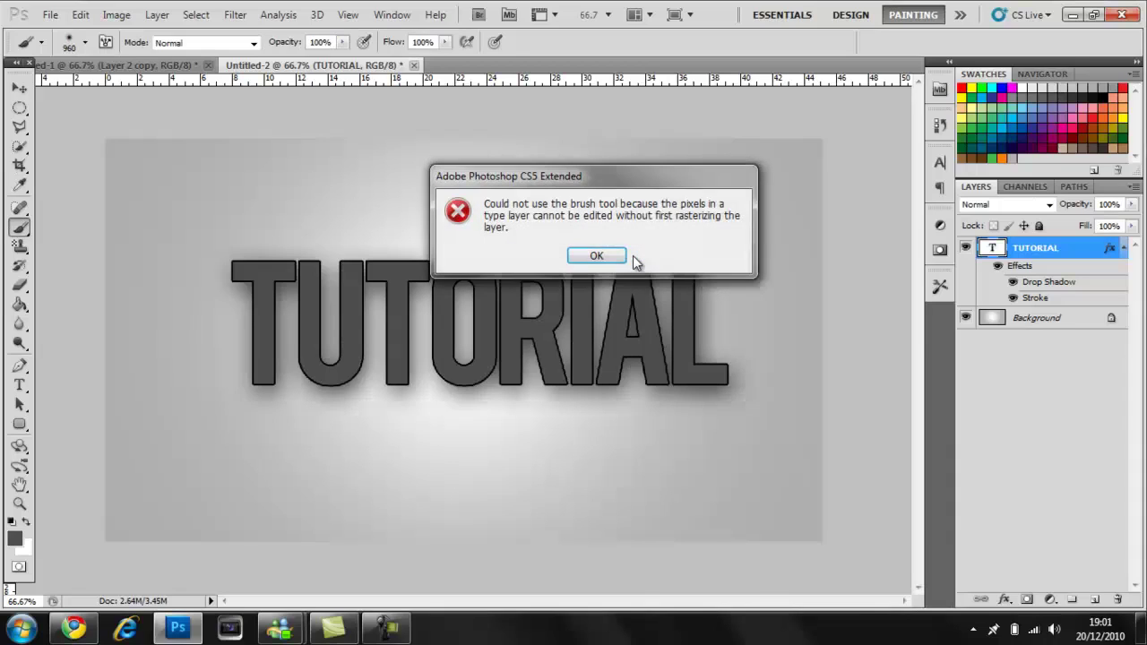
left_click(597, 256)
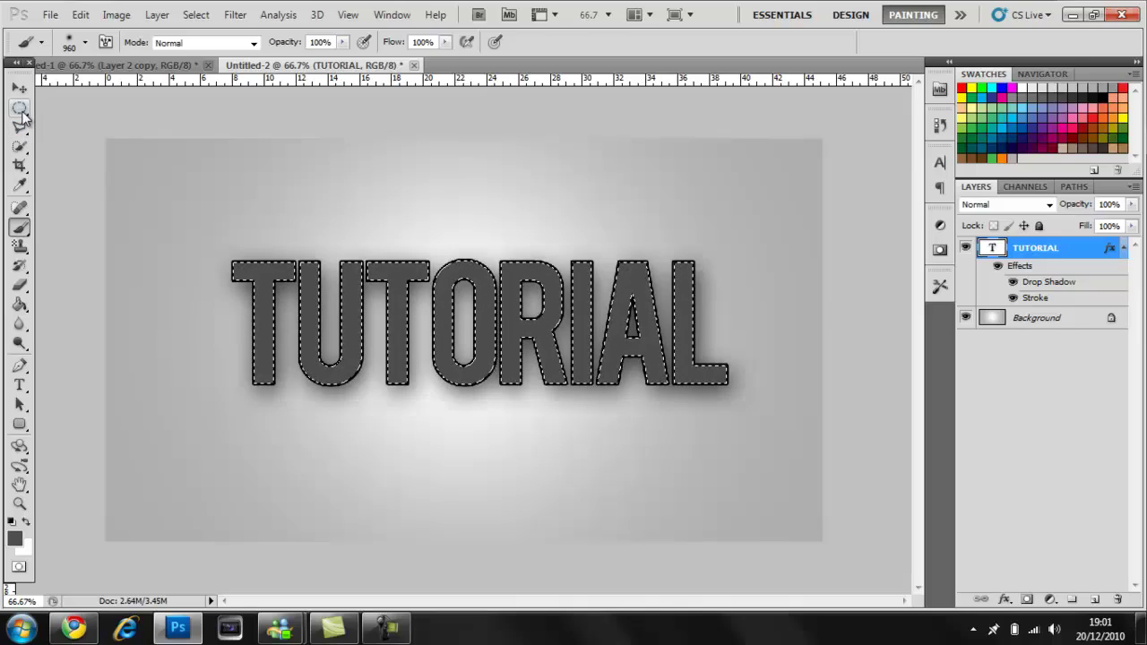
Subtract an ellipse over the lower letters, then add an empty layer above TUTORIAL.
left_click_drag(22, 109, 54, 126)
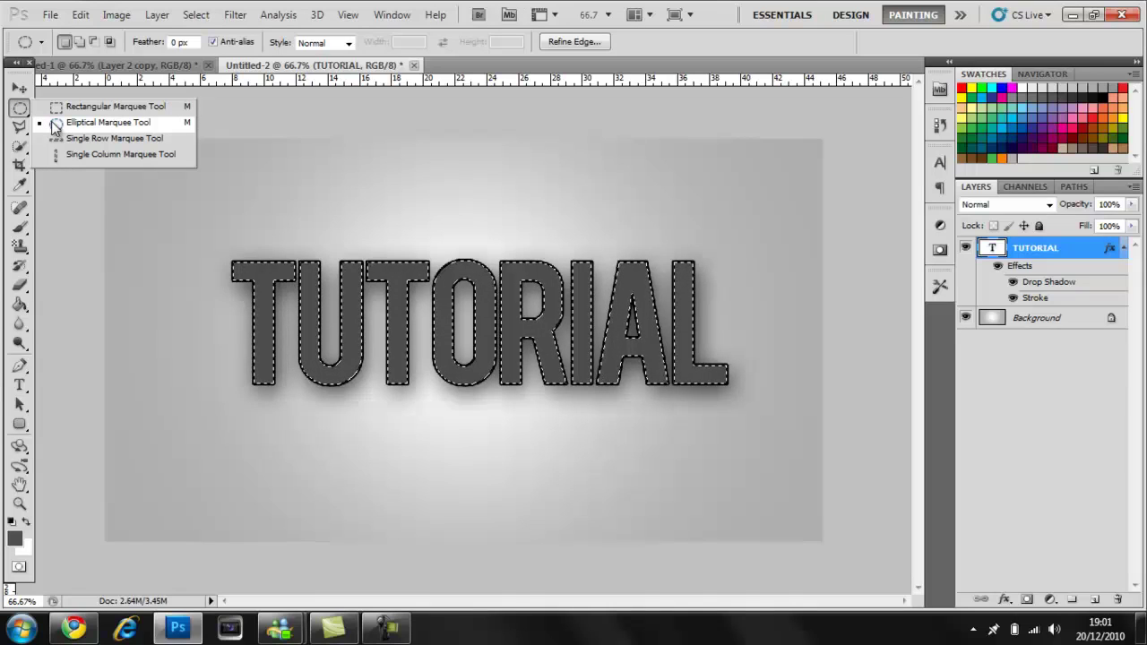
left_click(53, 123)
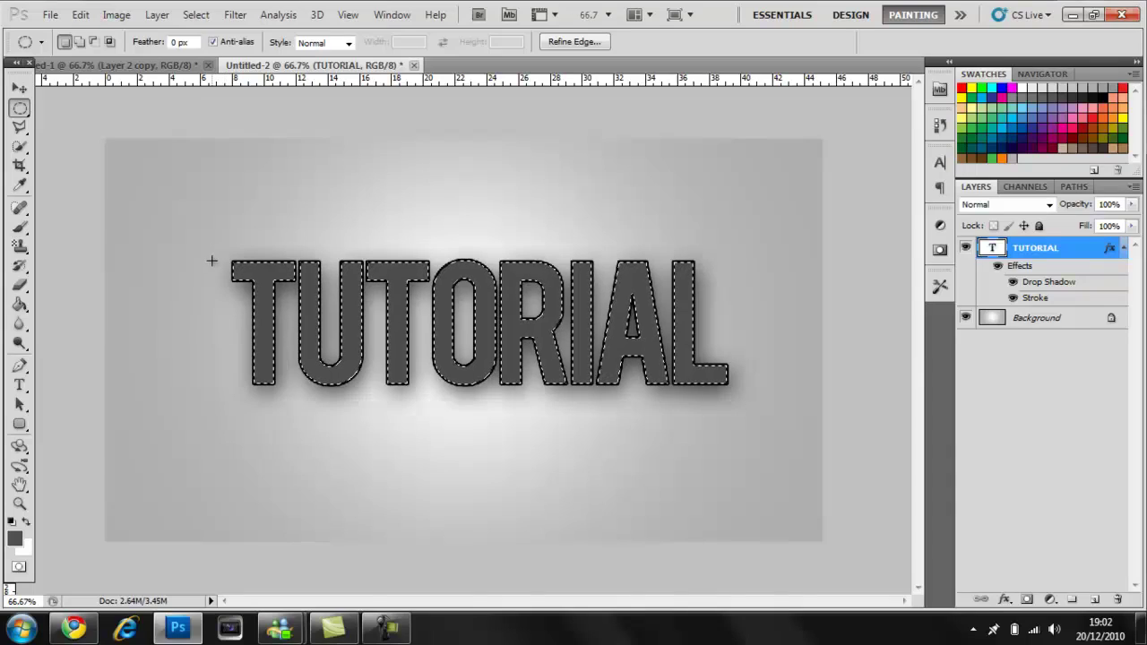
key("alt")
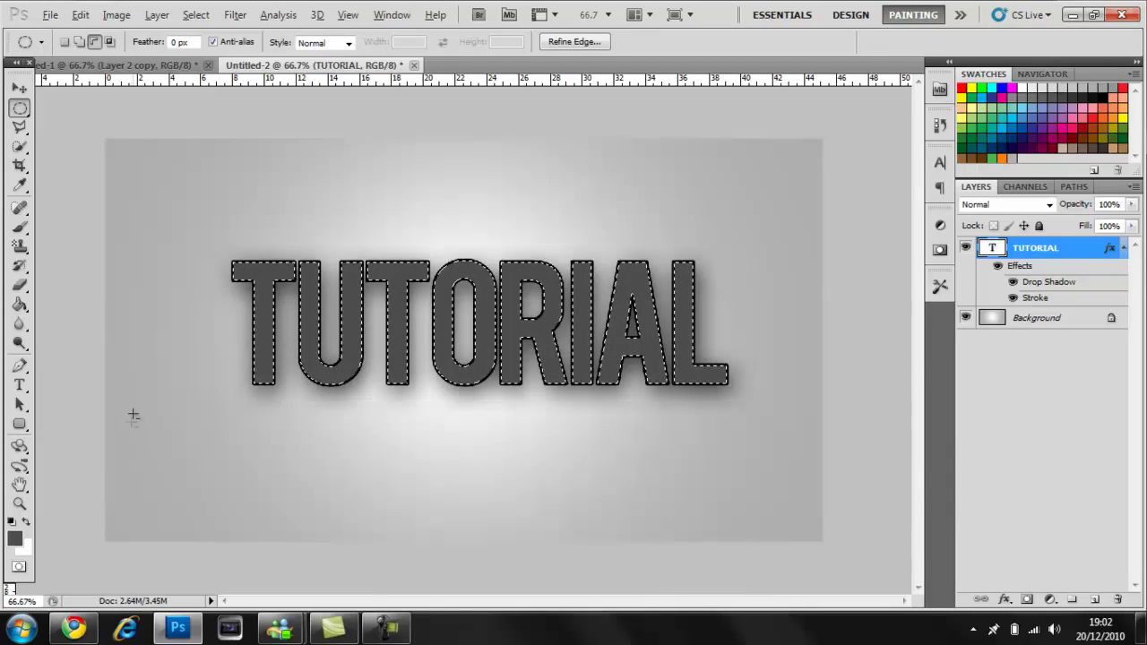
left_click_drag(134, 410, 375, 321)
left_click_drag(749, 323, 866, 310)
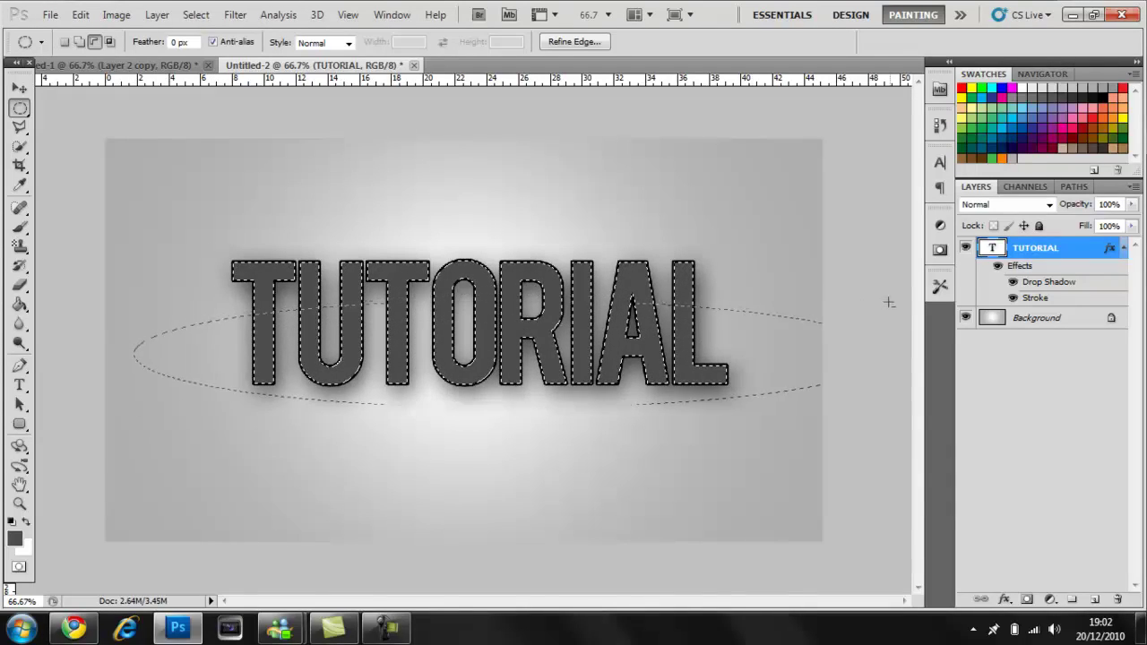
left_click_drag(866, 311, 858, 313)
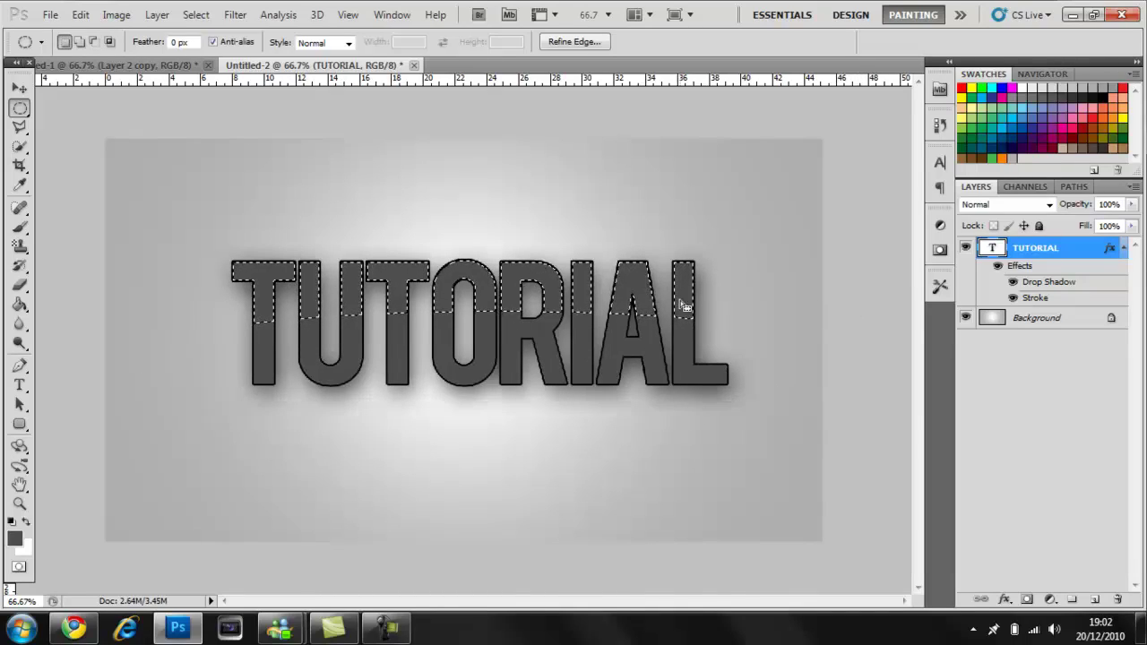
left_click(1094, 599)
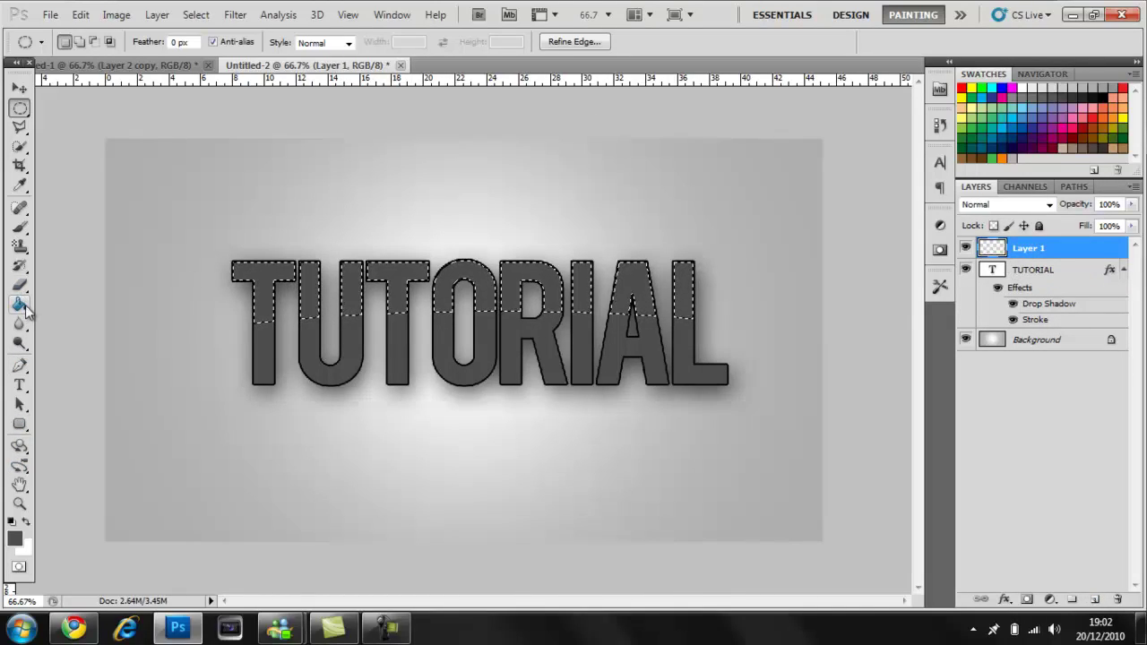
Fill the selected top half of the letters with a white-to-transparent gloss gradient.
left_click_drag(20, 305, 46, 304)
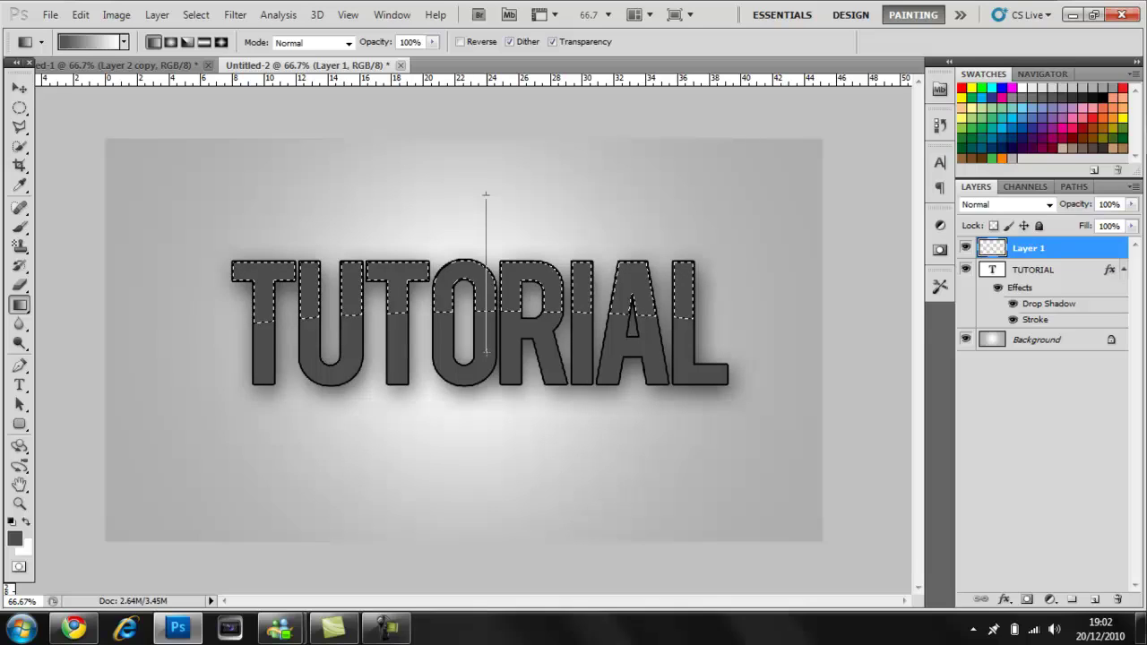
left_click_drag(486, 351, 485, 352)
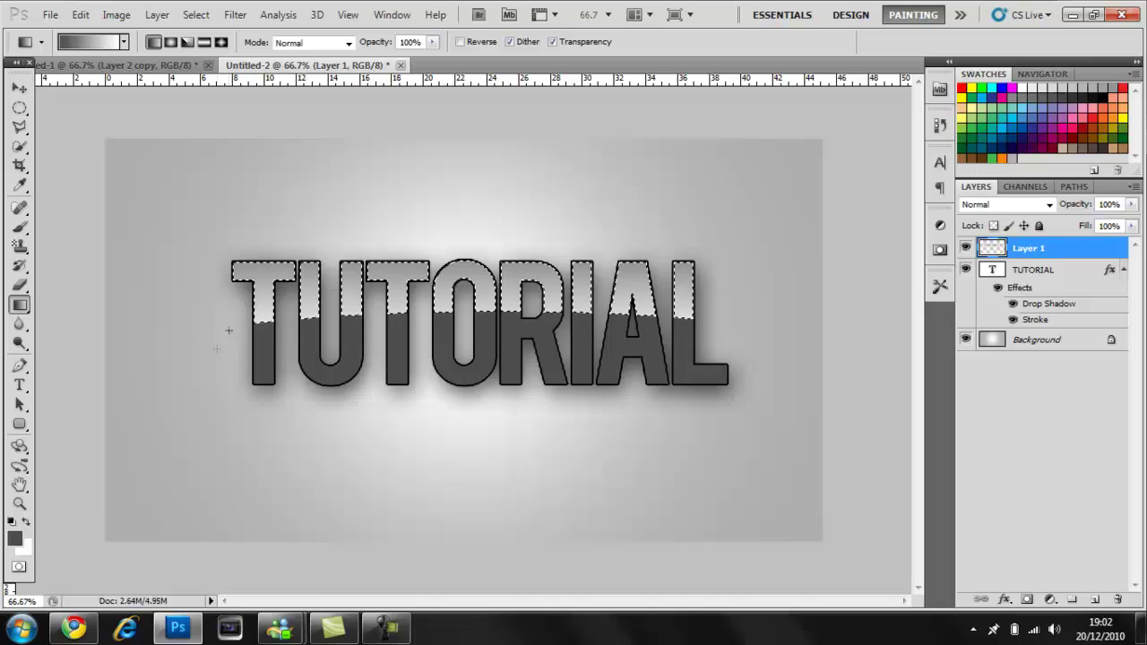
left_click(19, 87)
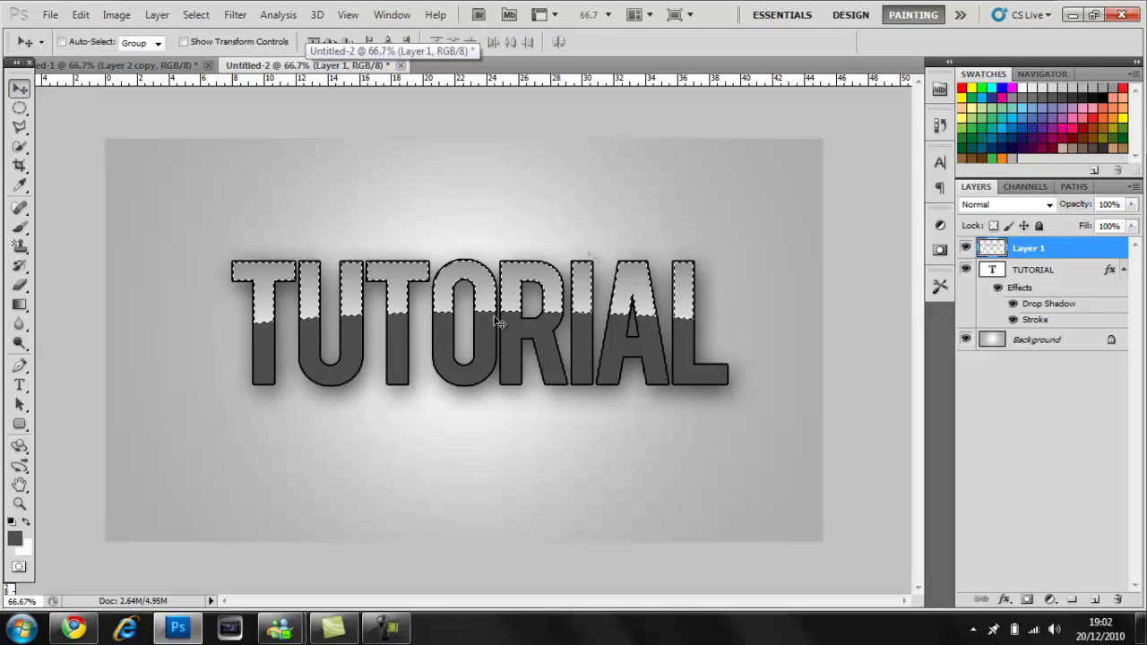
Clear the selection by clicking the canvas with the Type tool.
left_click(19, 386)
left_click(278, 493)
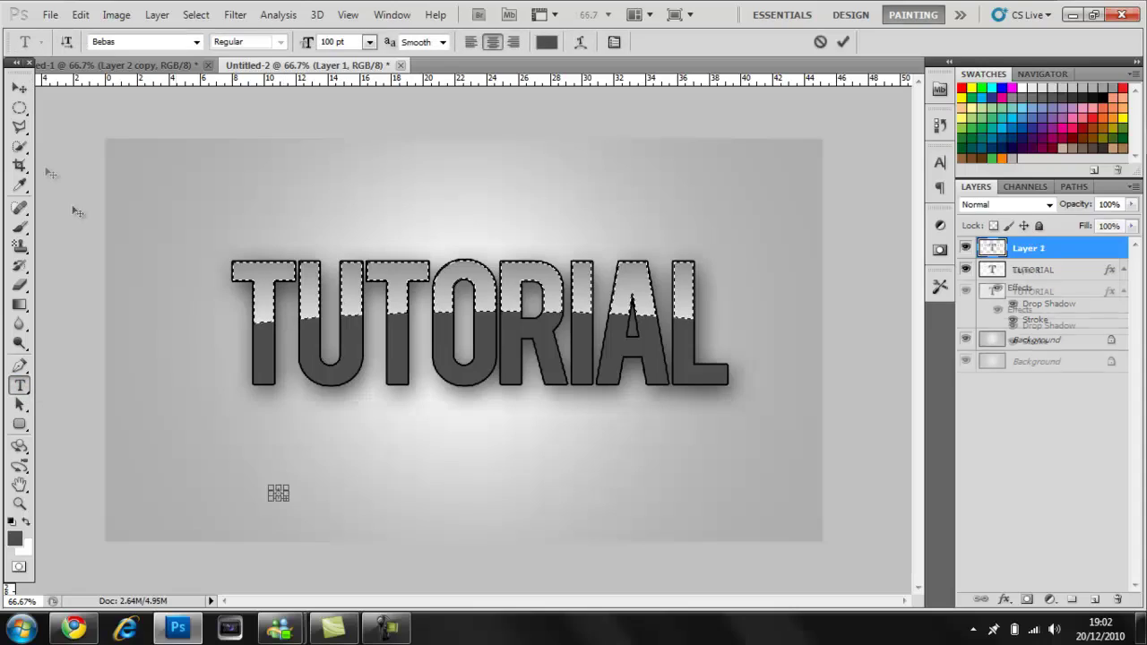
left_click(18, 87)
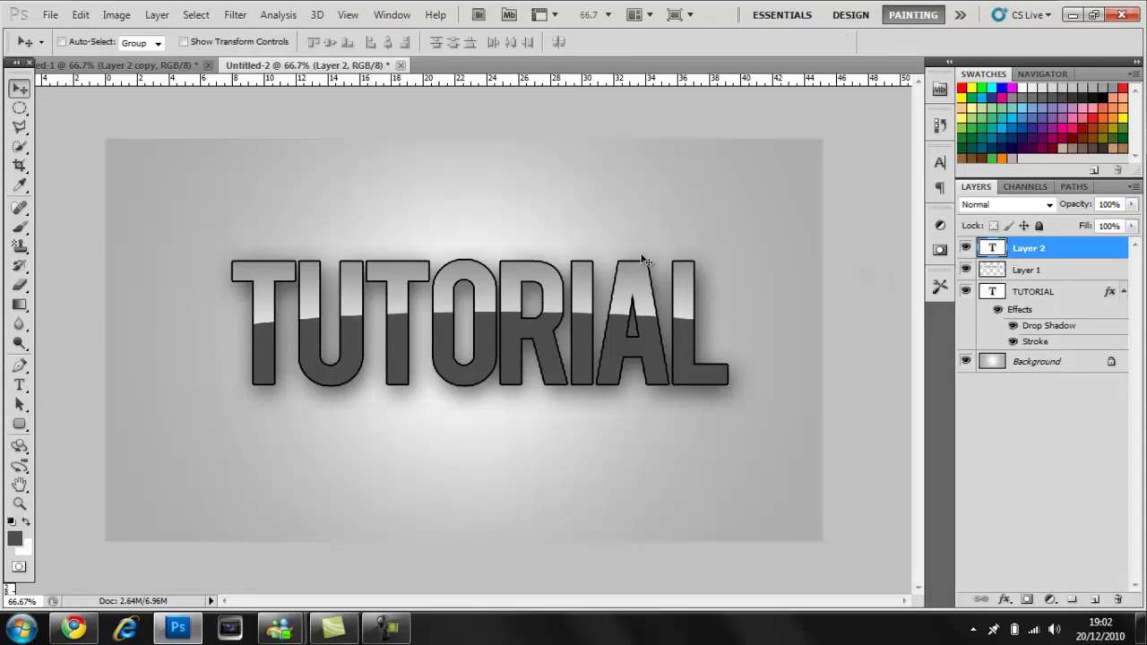
Lower Layer 2's opacity and fill using the Layers panel slider.
left_click(1131, 204)
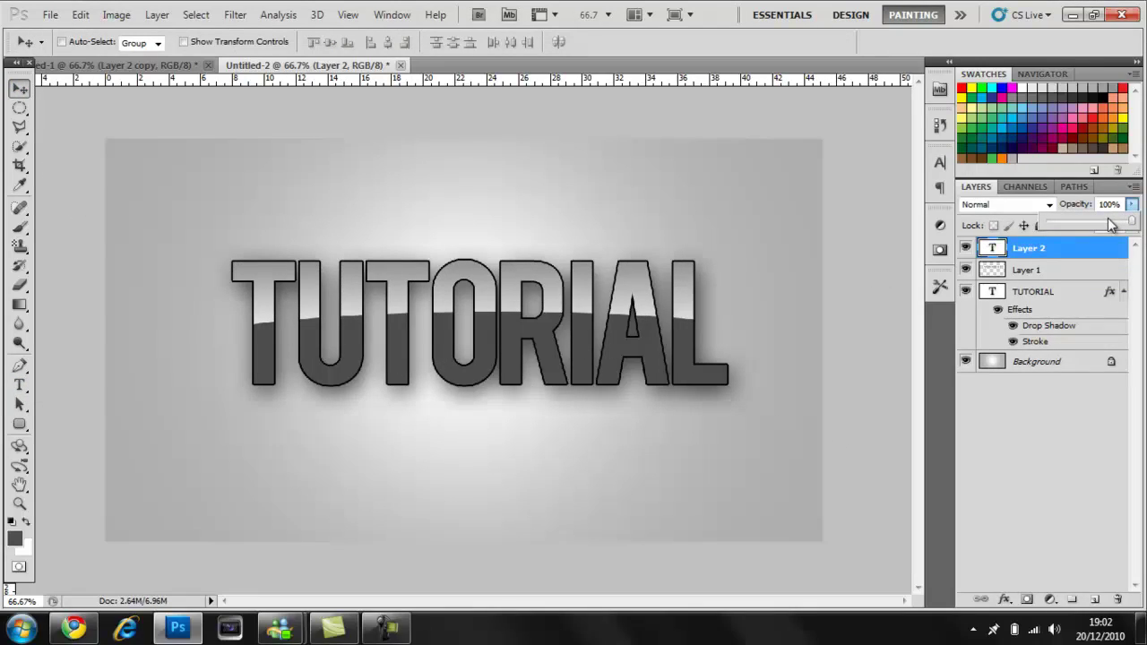
mouse_move(1111, 226)
left_mouse_down()
mouse_move(1060, 228)
mouse_move(1131, 228)
mouse_move(1065, 254)
left_mouse_up()
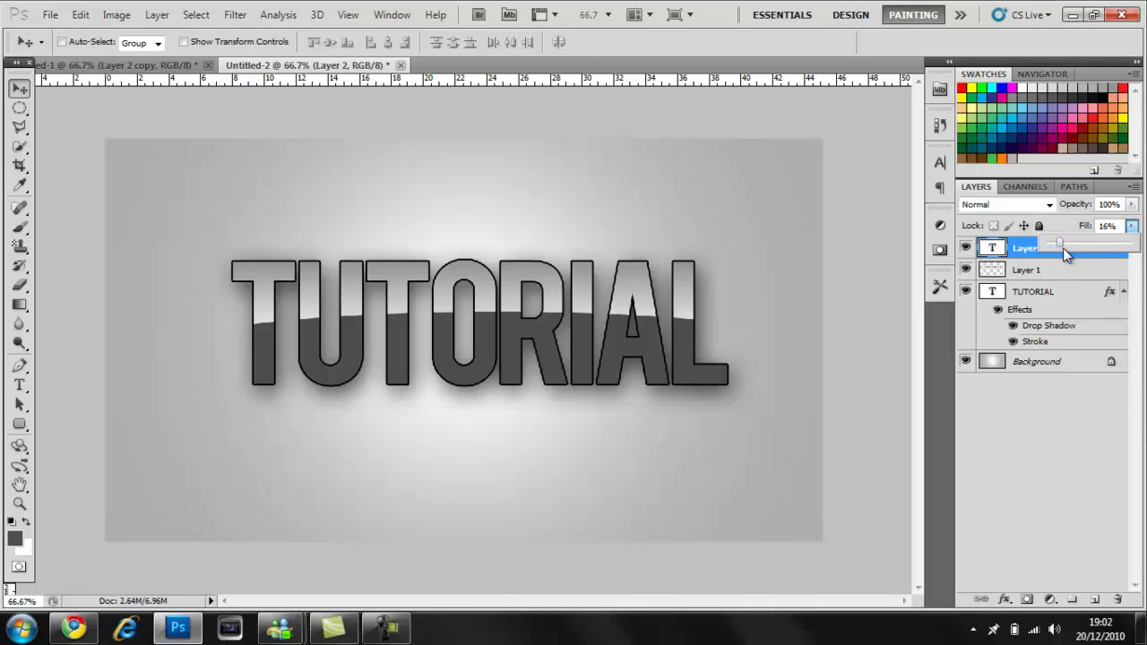
left_click(1084, 422)
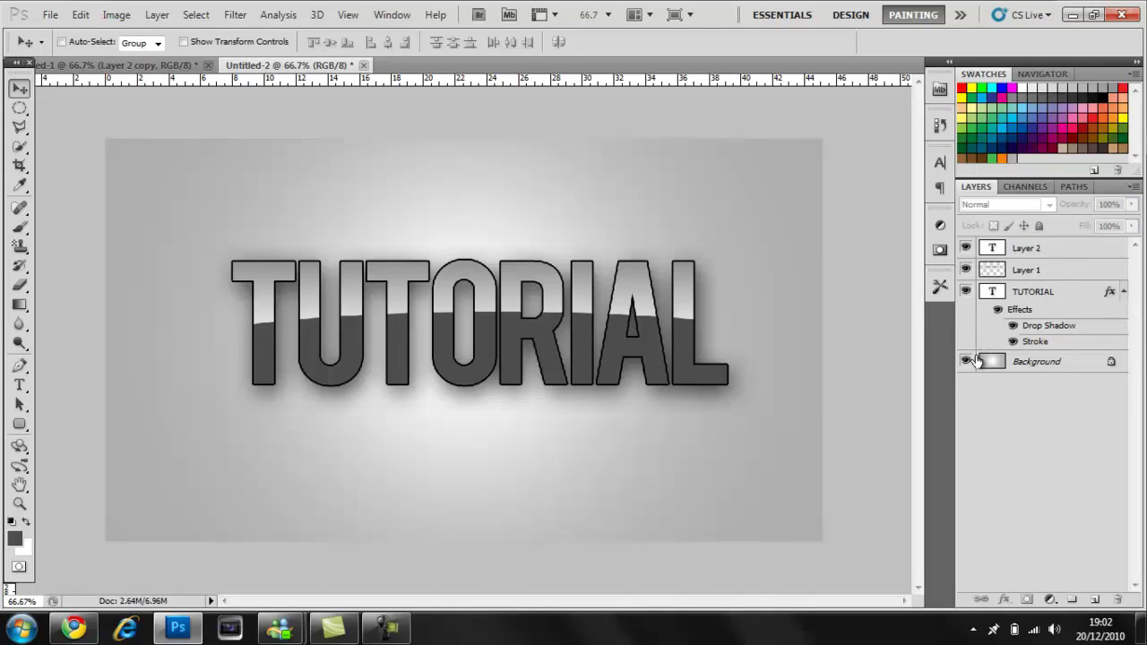